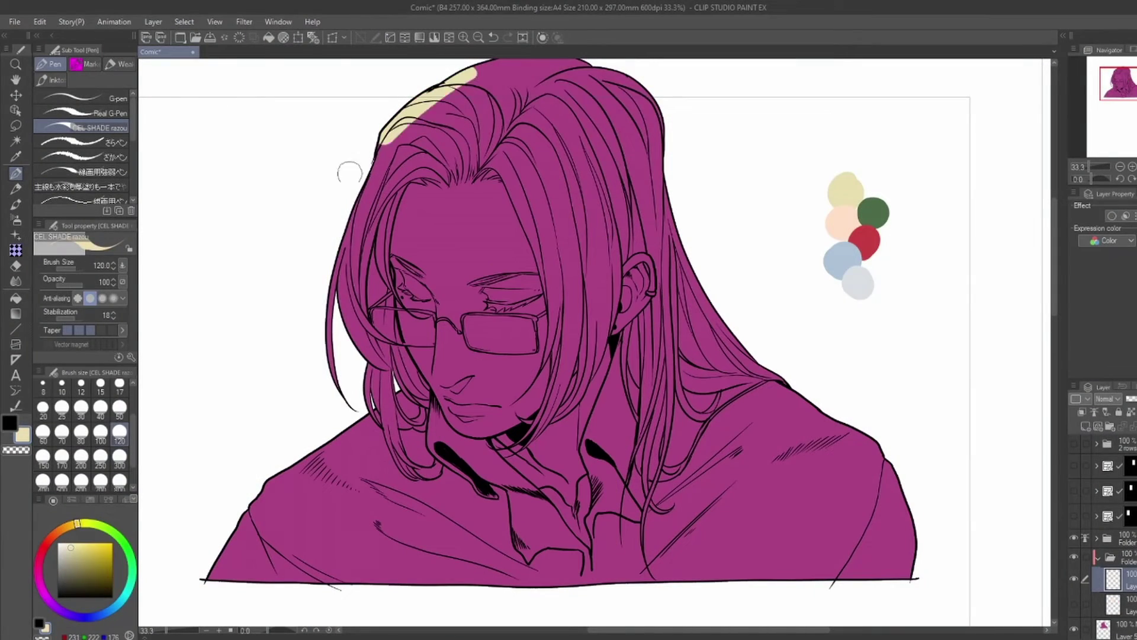
Block in the character's outer hair with flat cream over the magenta silhouette
left_click_drag(663, 302, 654, 462)
scroll(522, 139, "up", 2)
key("bracketleft")
key("bracketleft")
key("bracketleft")
key("bracketleft")
key("bracketleft")
key("bracketleft")
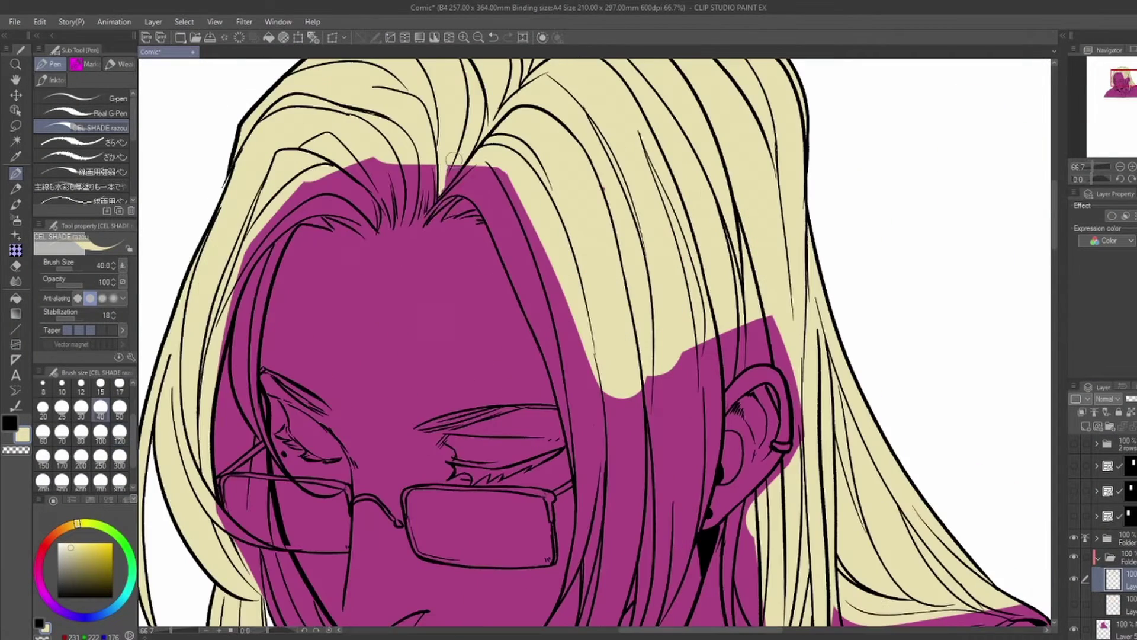
Extend the flat cream hair color along the hairline and the strands framing the face, with brush size 40
key("ctrl+z")
mouse_move(450, 211)
left_mouse_down()
mouse_move(491, 181)
mouse_move(554, 325)
left_mouse_up()
key("ctrl+z")
key("g")
mouse_move(557, 414)
left_mouse_down()
mouse_move(521, 213)
mouse_move(573, 211)
mouse_move(571, 179)
left_mouse_up()
left_click(81, 150)
left_click_drag(385, 77, 359, 220)
left_click_drag(645, 208, 675, 308)
left_click_drag(787, 257, 739, 157)
key("ctrl+z")
left_click_drag(655, 320, 637, 510)
left_click_drag(739, 356, 718, 232)
left_click(81, 108)
mouse_move(740, 332)
left_mouse_down()
mouse_move(764, 391)
mouse_move(687, 509)
left_mouse_up()
Block in the character's remaining flat base colors, including peach skin, light blue shirt and red earring
key("p")
key("g")
left_click_drag(681, 379, 691, 452)
left_click_drag(631, 504, 669, 570)
key("p")
left_click_drag(718, 483, 741, 391)
key("g")
key("g")
mouse_move(894, 378)
left_mouse_down()
mouse_move(901, 456)
mouse_move(1125, 432)
left_mouse_up()
key("ctrl+z")
key("g")
left_click_drag(520, 343, 462, 237)
mouse_move(473, 249)
left_mouse_down()
mouse_move(557, 422)
mouse_move(547, 552)
left_mouse_up()
key("p")
mouse_move(456, 426)
left_mouse_down()
mouse_move(433, 466)
mouse_move(452, 568)
left_mouse_up()
key("ctrl+plus")
key("ctrl+z")
mouse_move(687, 181)
left_mouse_down()
mouse_move(616, 252)
mouse_move(509, 239)
left_mouse_up()
key("h")
key("ctrl+z")
left_click_drag(590, 261, 693, 266)
left_click_drag(652, 504, 658, 178)
key("ctrl+plus")
key("g")
Draw three thick black circle outlines on Layer 1 and set that layer as the reference layer
left_click(614, 355)
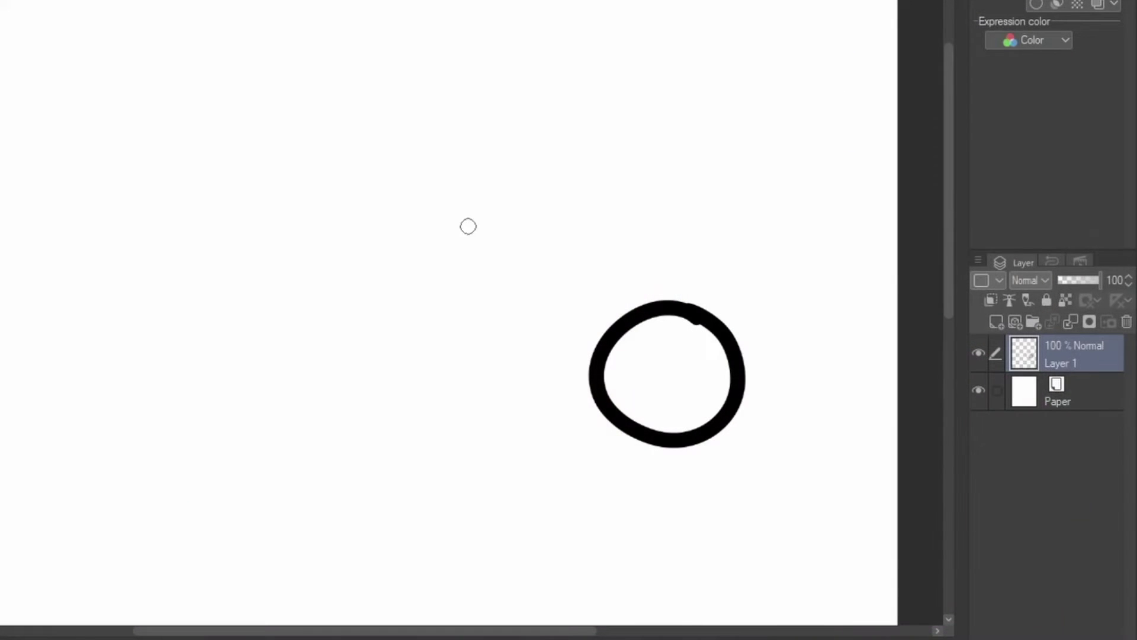
left_click_drag(454, 162, 456, 165)
left_click_drag(362, 356, 365, 359)
left_click(1009, 301)
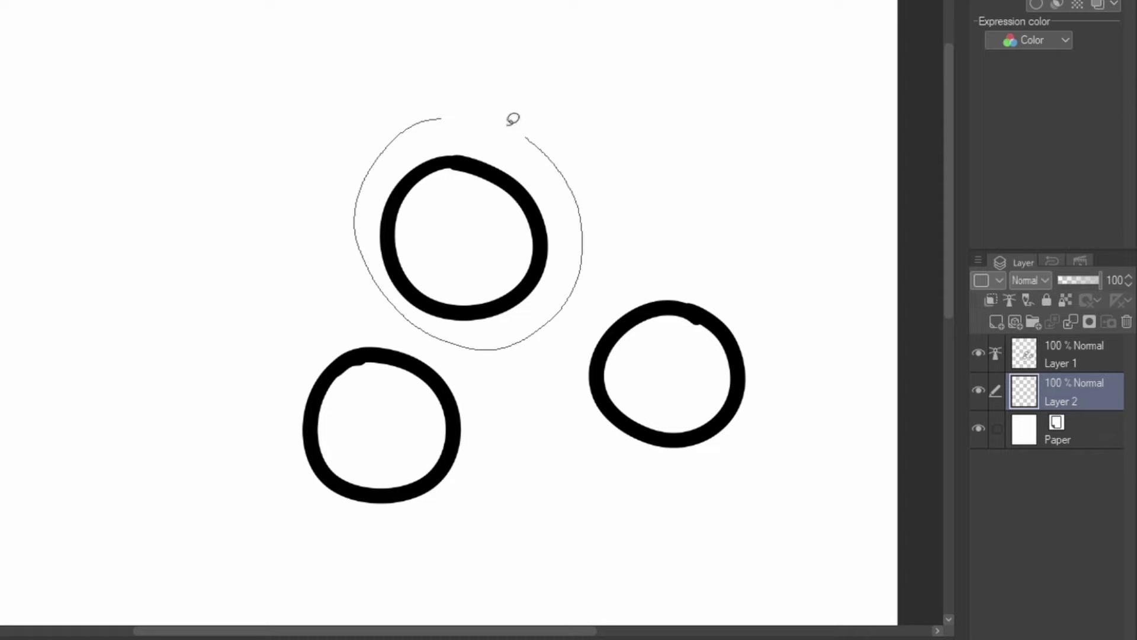
Fill the three circles with red on Layer 2 by lassoing around them with Close and fill
left_click_drag(495, 112, 497, 114)
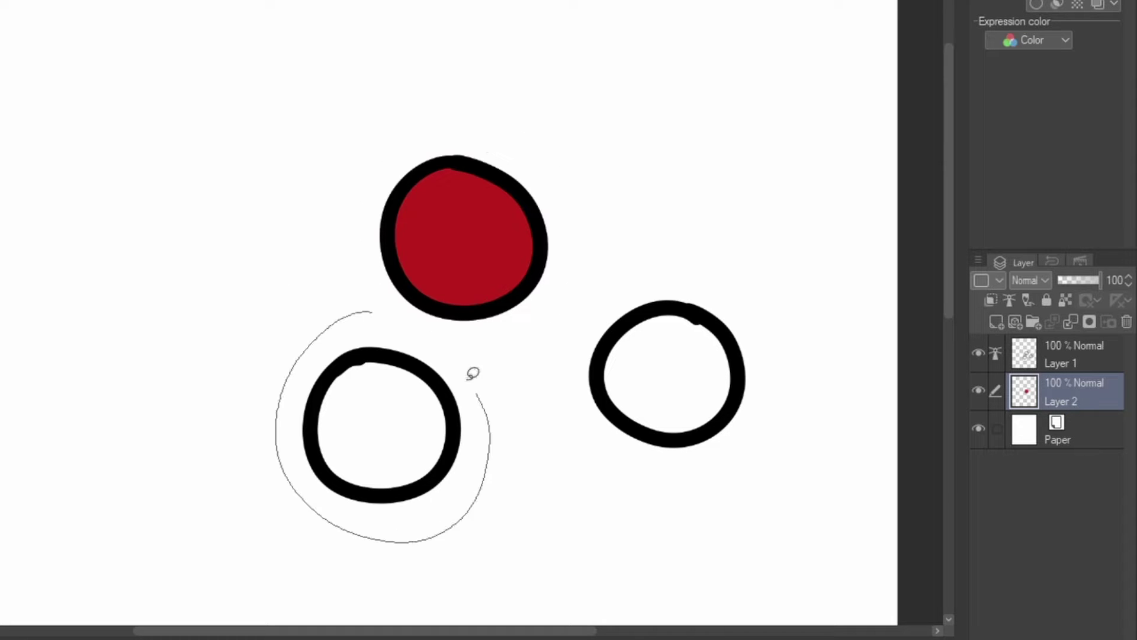
left_click_drag(459, 357, 418, 325)
left_click_drag(783, 322, 639, 275)
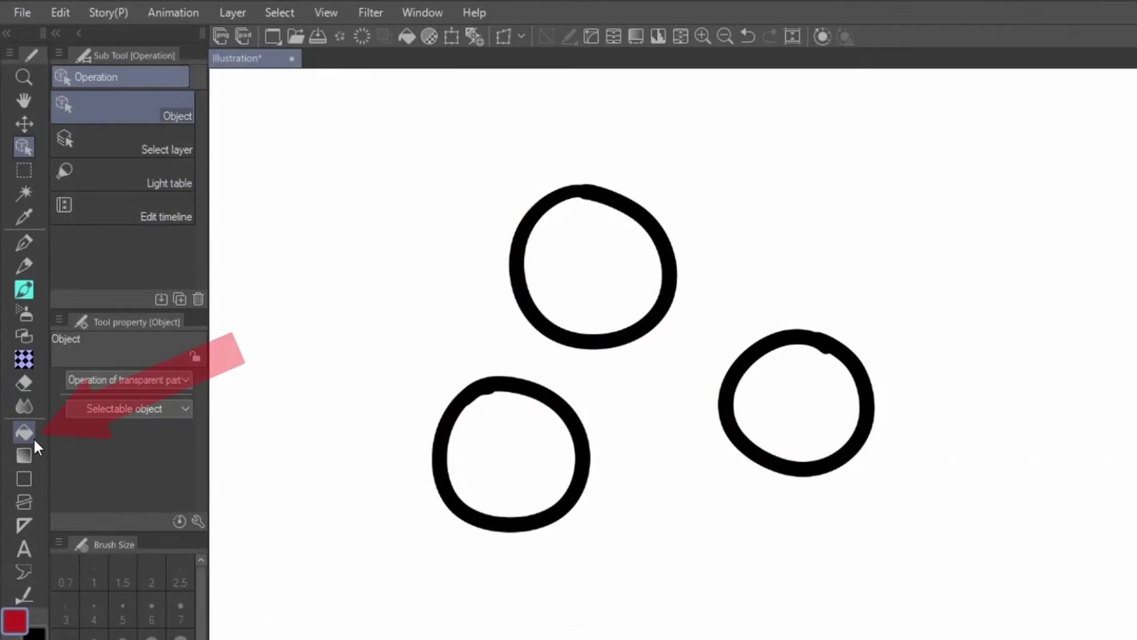
Set Layer 1 as the reference layer and place a new empty layer beneath it for use with Close and fill
left_click(33, 437)
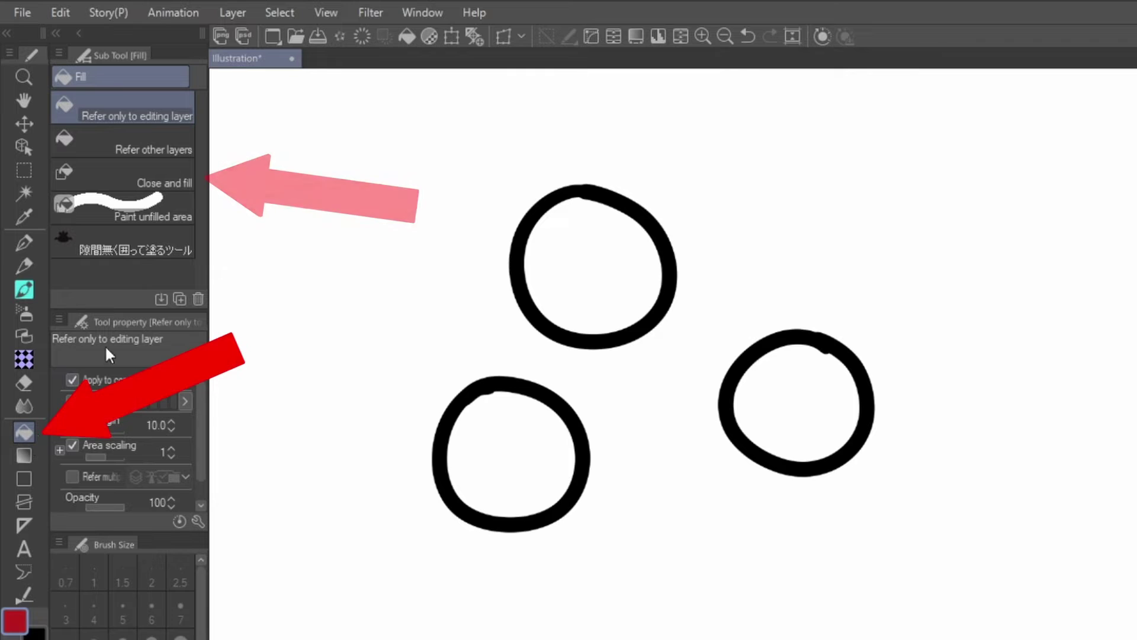
left_click(182, 178)
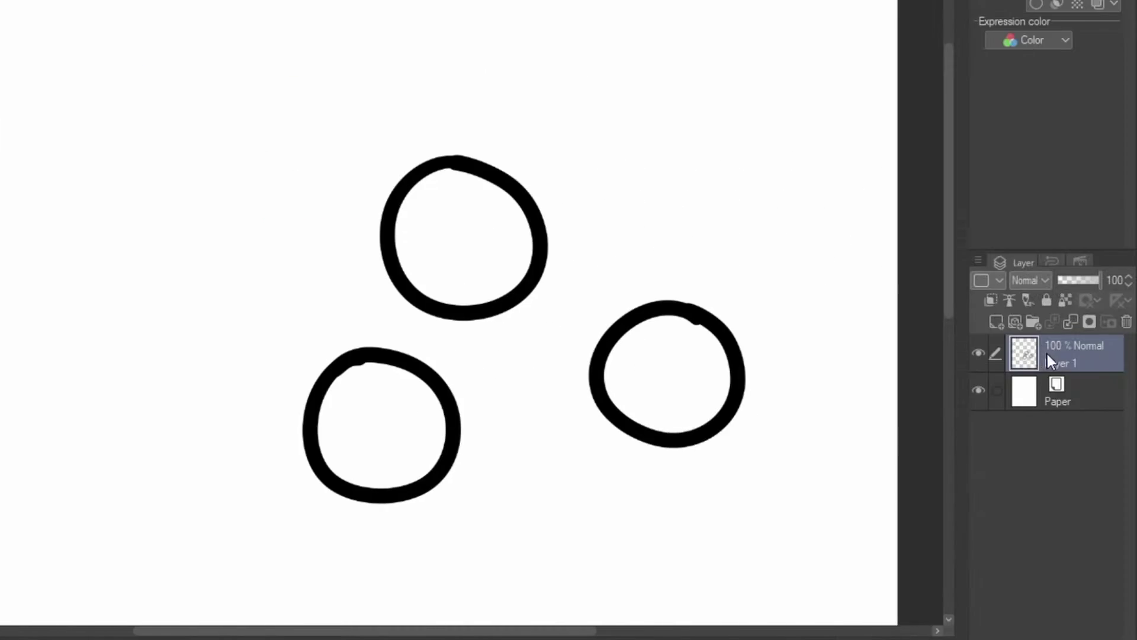
left_click(1008, 299)
left_click(996, 321)
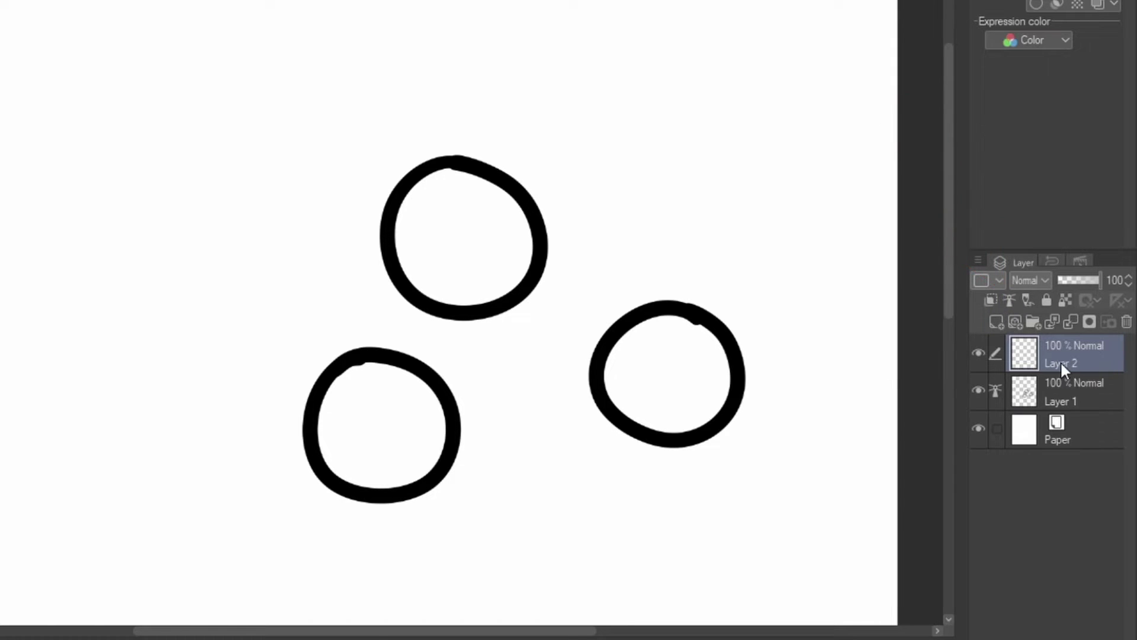
left_click_drag(1066, 368, 1071, 409)
Make Close and fill refer to the reference layer, and fill the outlined circles with red
left_click(183, 178)
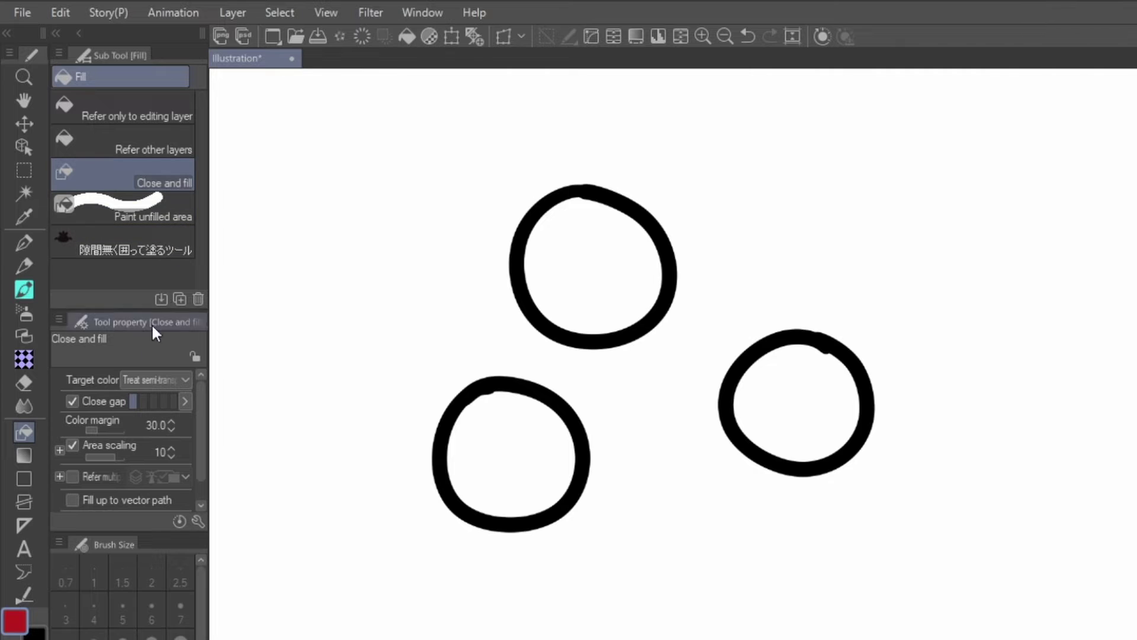
left_click(73, 478)
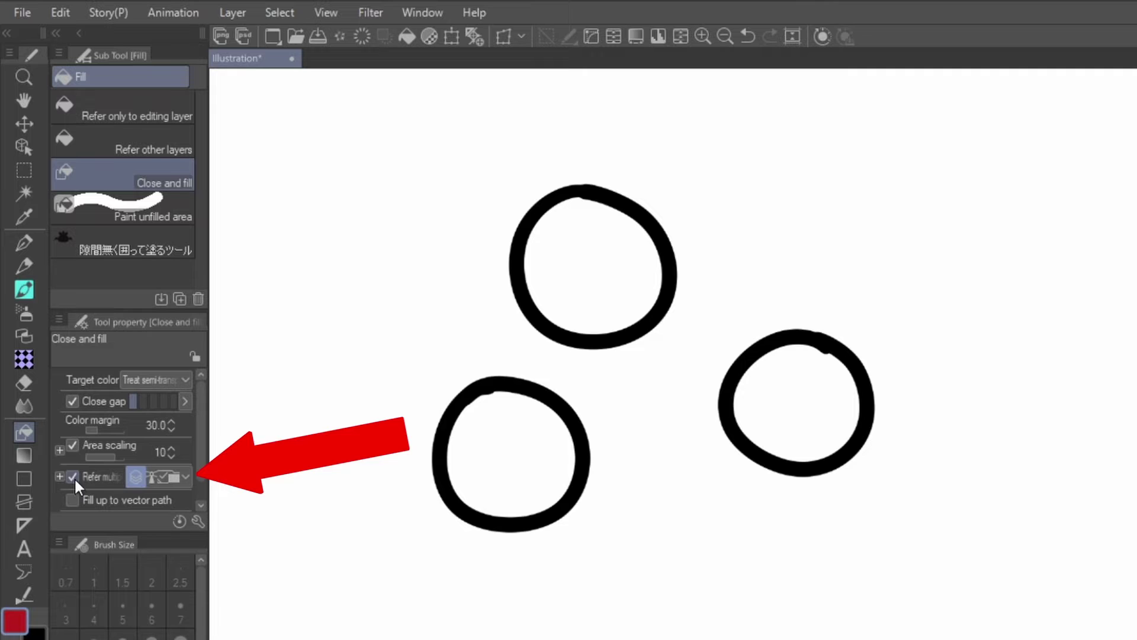
left_click(148, 479)
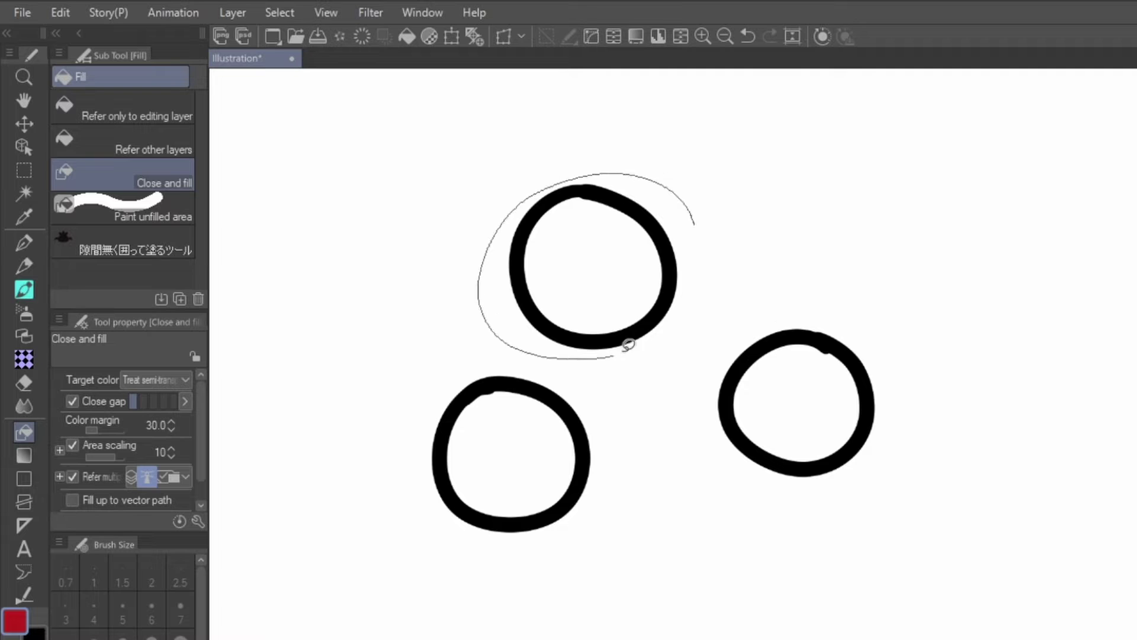
left_click_drag(627, 177, 631, 181)
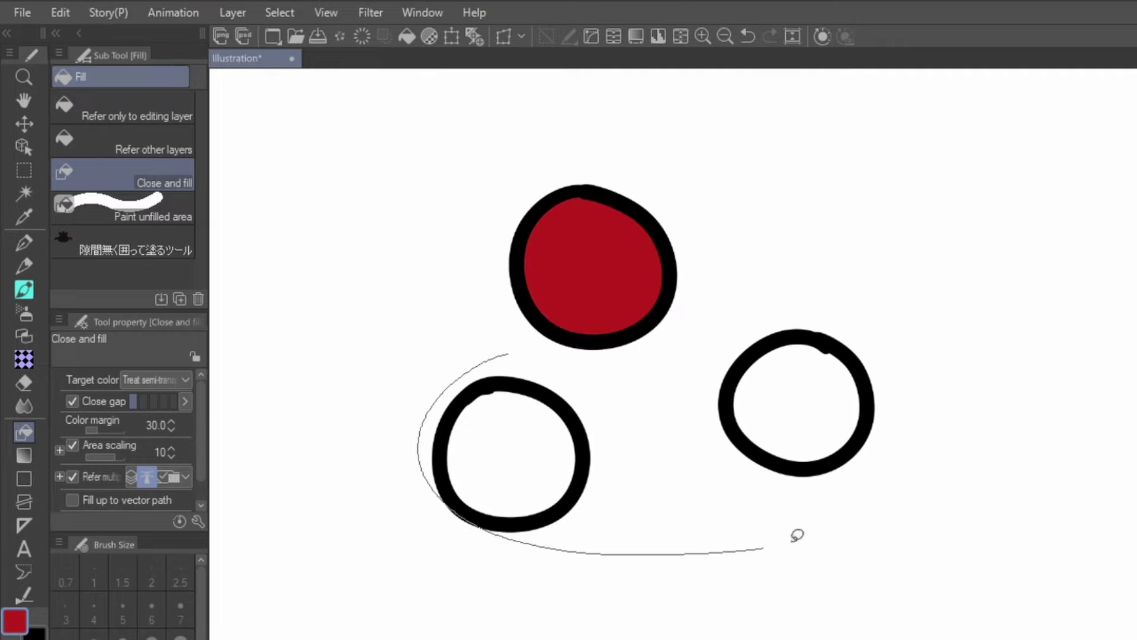
left_click_drag(640, 350, 635, 352)
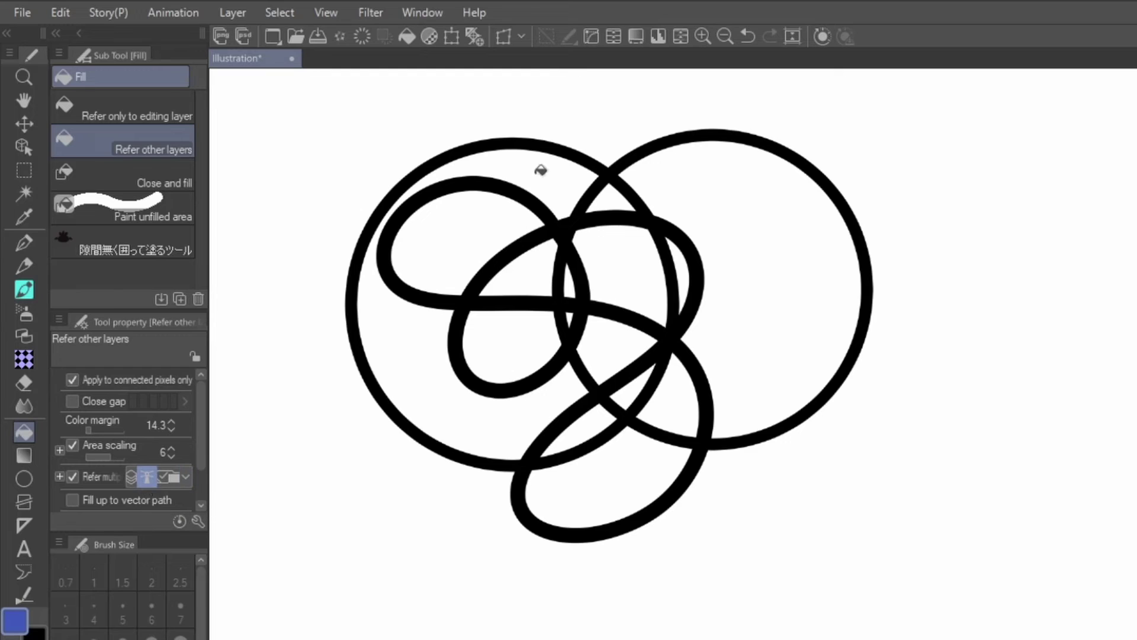
Try sweeping a blue Refer other layers fill across the enclosed sections of the overlapping shapes
mouse_move(544, 166)
left_mouse_down()
mouse_move(574, 279)
mouse_move(767, 287)
mouse_move(640, 364)
mouse_move(615, 205)
left_mouse_up()
key("ctrl+z")
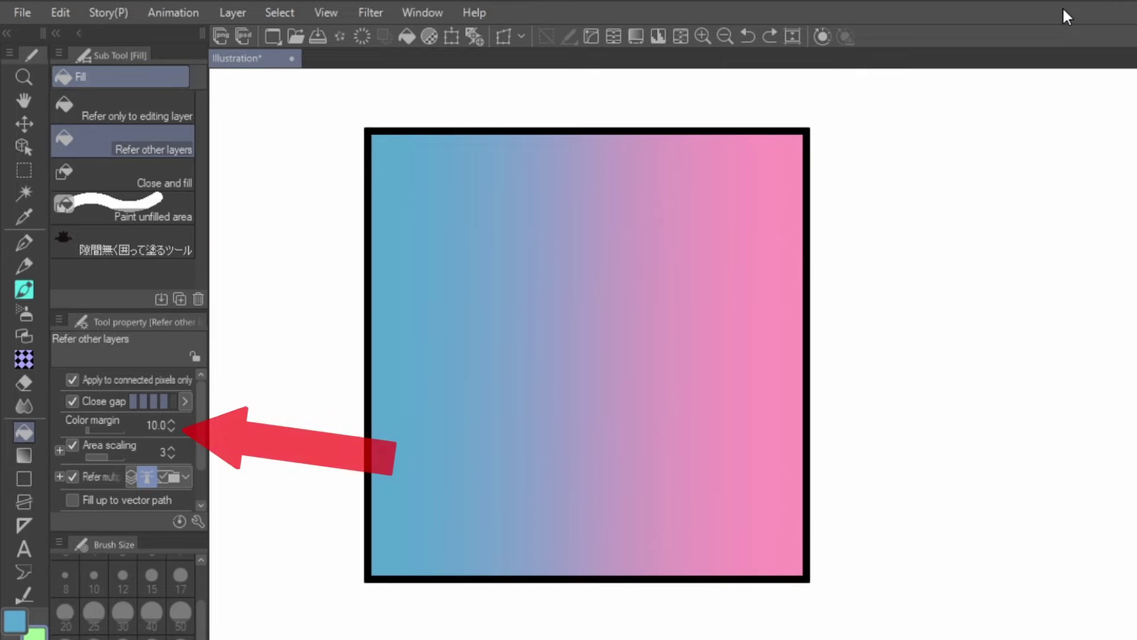
Test a green fill on the gradient square's pink side with color margin 10, and again with color margin 45.2
left_click(768, 321)
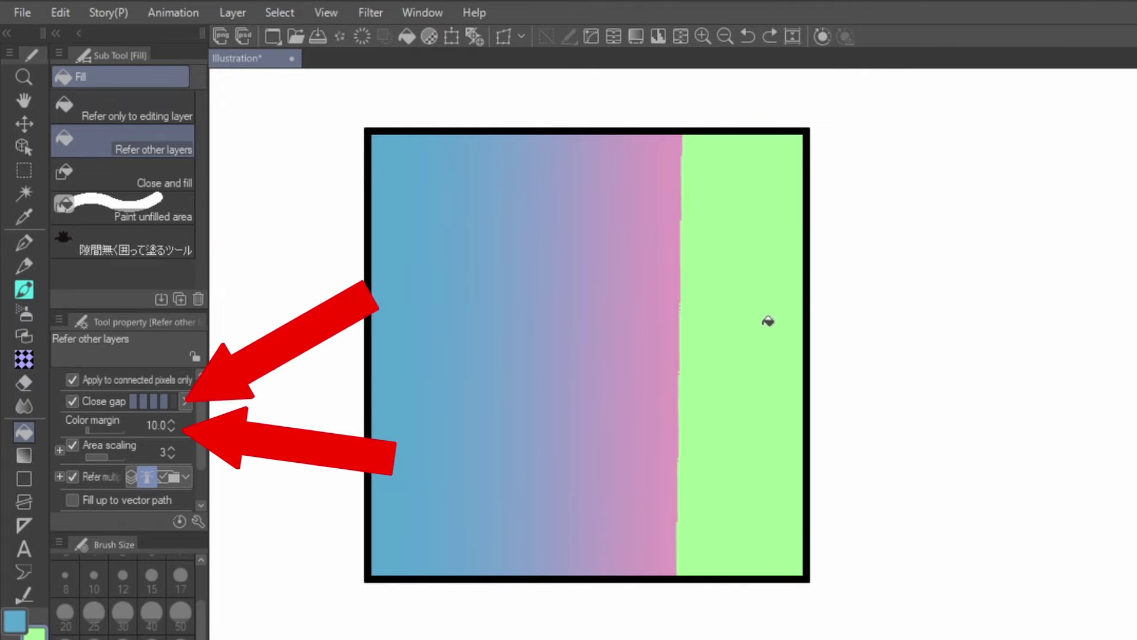
key("ctrl+z")
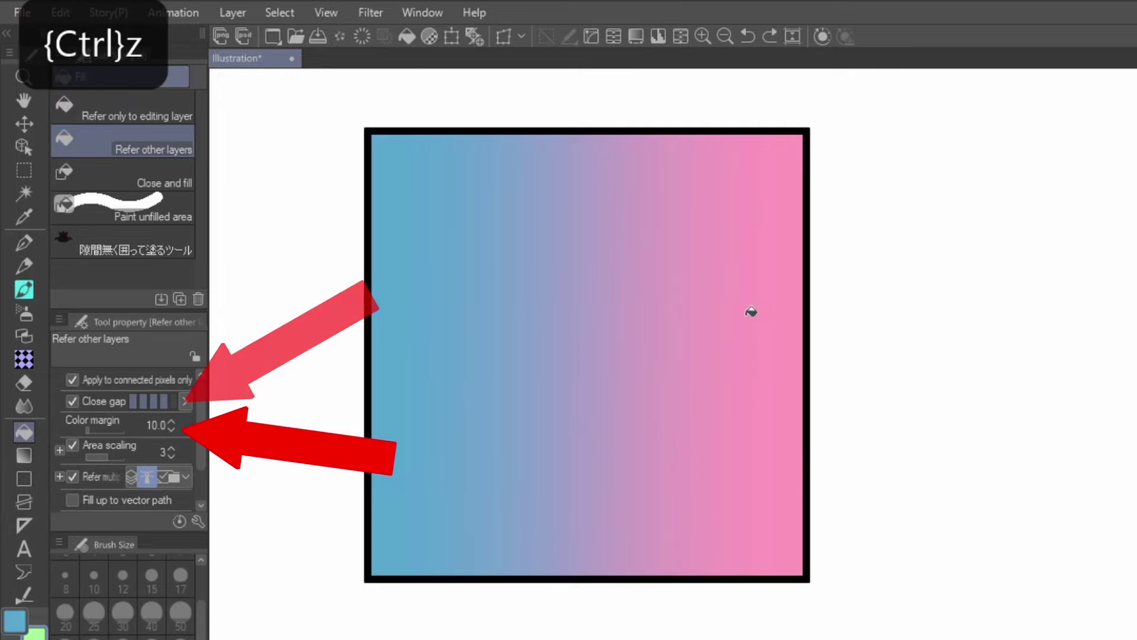
left_click(98, 431)
left_click_drag(98, 429, 112, 432)
left_click(772, 324)
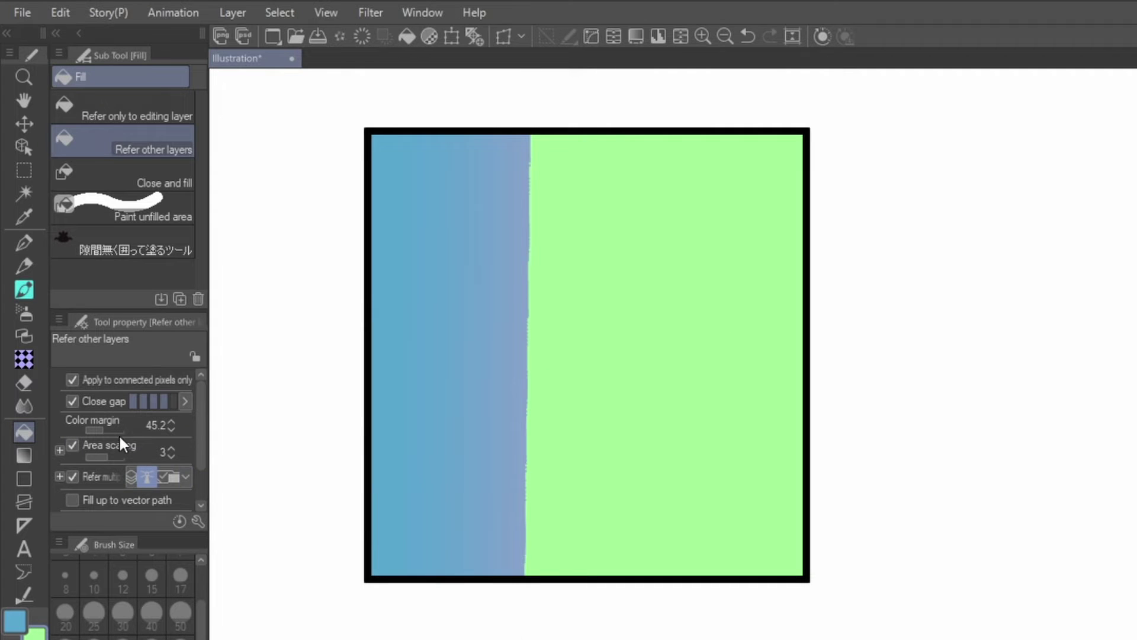
key("ctrl+z")
Undo the trial blue fill on the strand drawing, and refill the narrow sections between strands with Close gap enabled
left_click(508, 224)
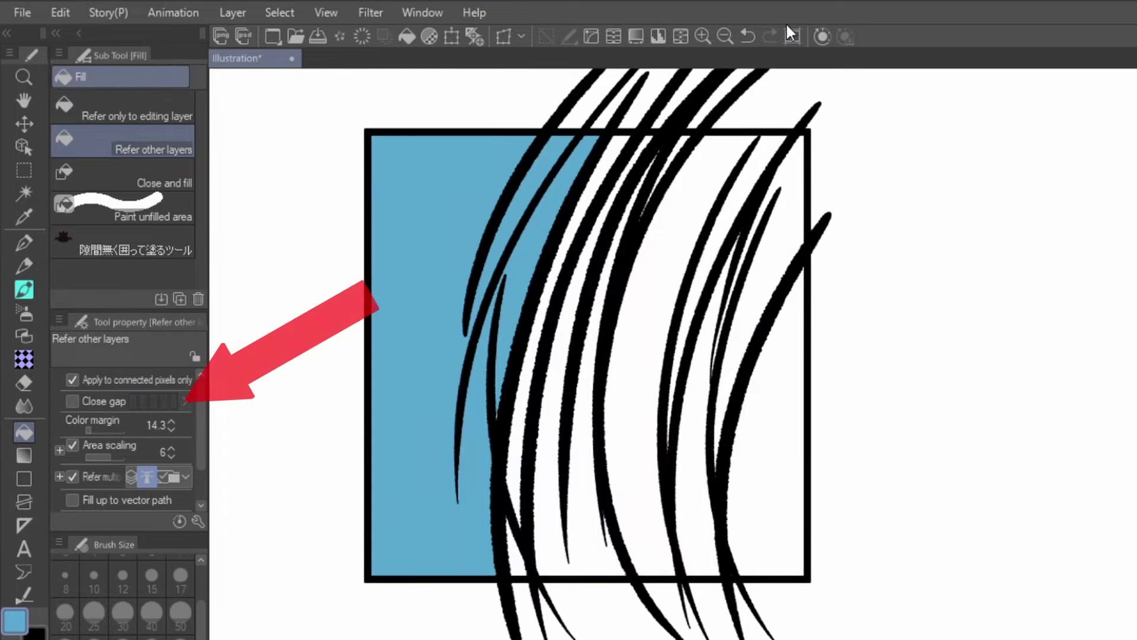
left_click(748, 37)
left_click(80, 401)
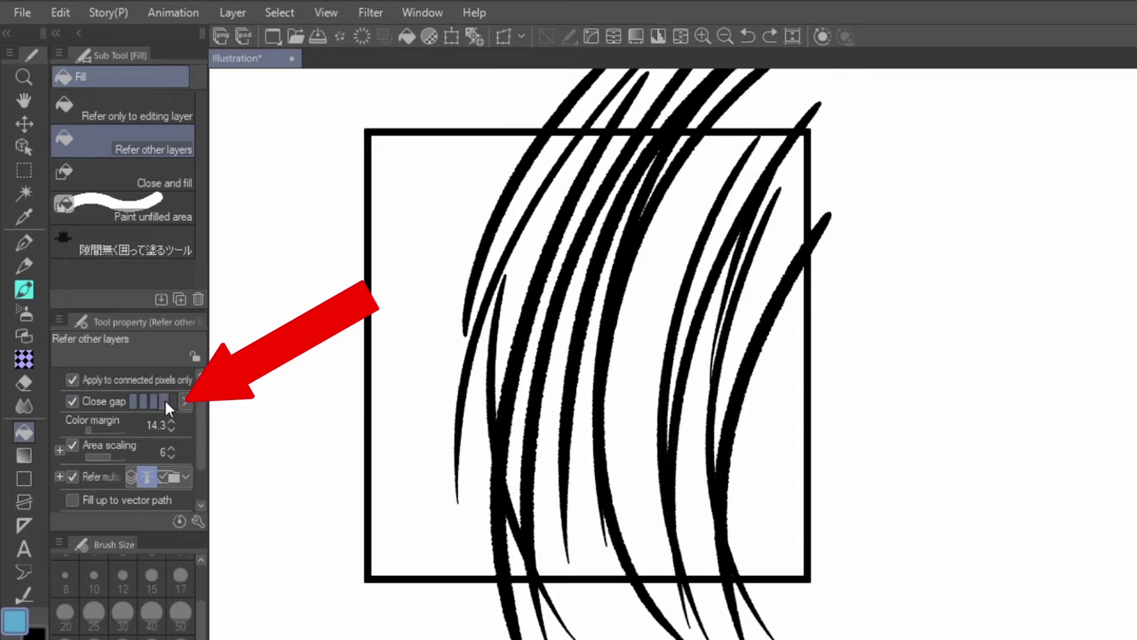
left_click(522, 203)
left_click(529, 250)
left_click(511, 402)
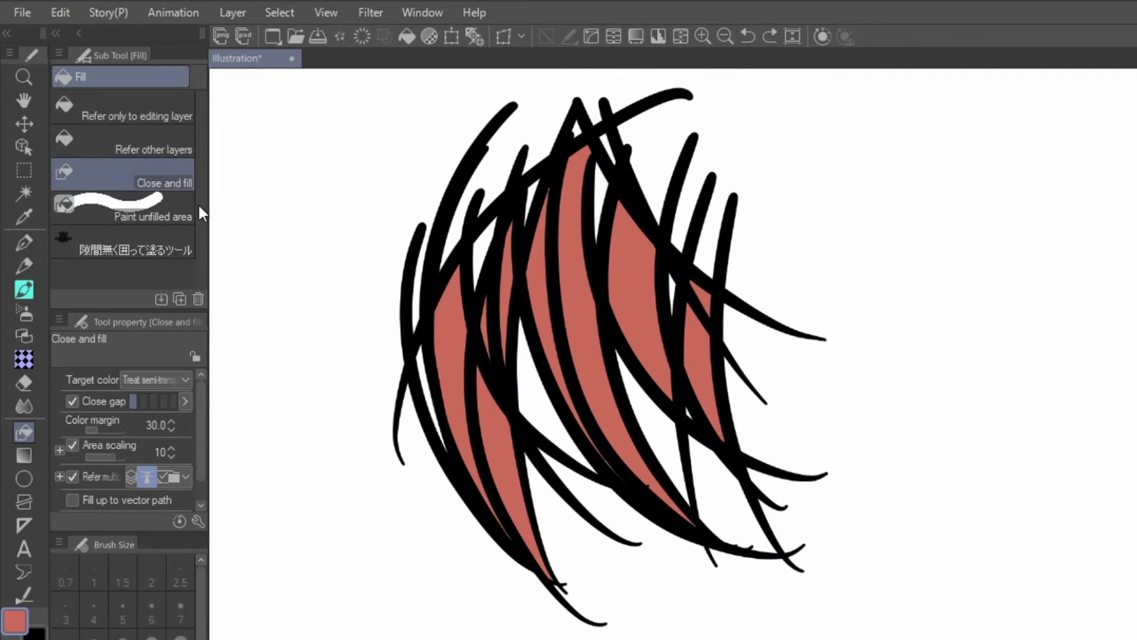
Color the leftover gaps between the black strands in coral red using Paint unfilled area
left_click(193, 207)
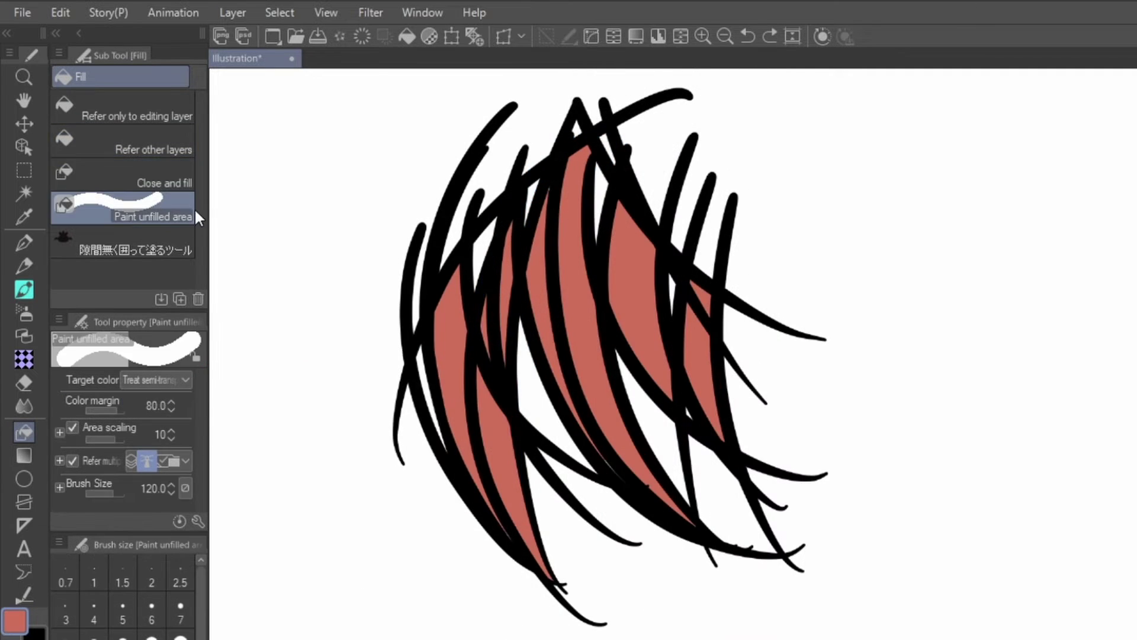
mouse_move(602, 163)
left_mouse_down()
mouse_move(445, 266)
mouse_move(450, 385)
mouse_move(521, 503)
mouse_move(583, 536)
mouse_move(682, 426)
mouse_move(622, 178)
mouse_move(592, 323)
left_mouse_up()
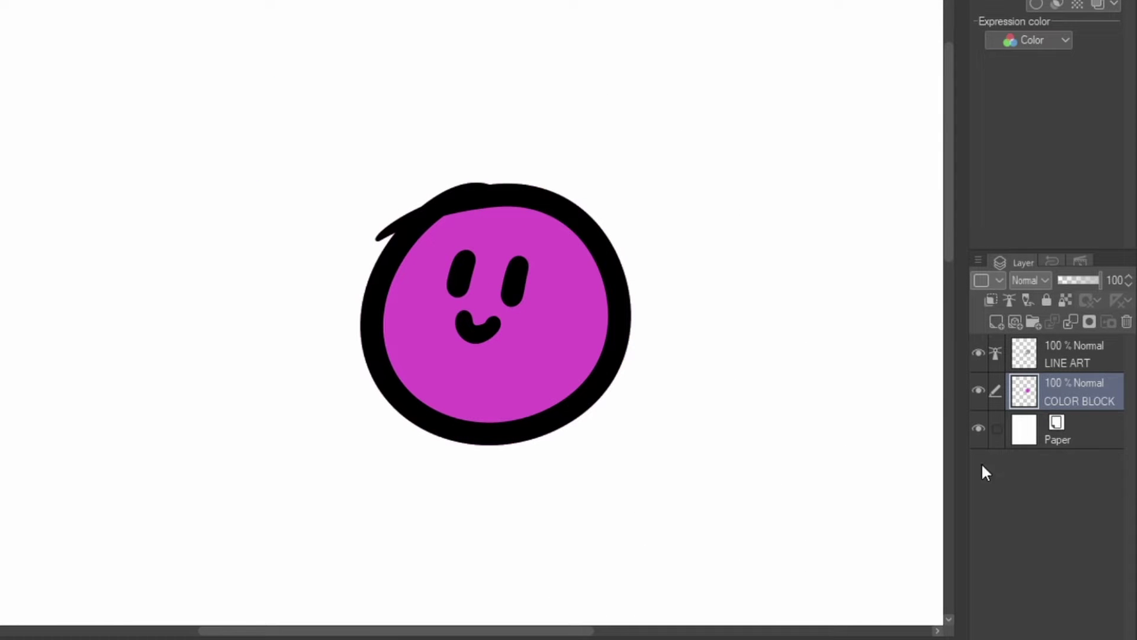
Create a folder above the COLOR BLOCK layer, clip it to that layer, and add a new layer inside it
left_click(1033, 320)
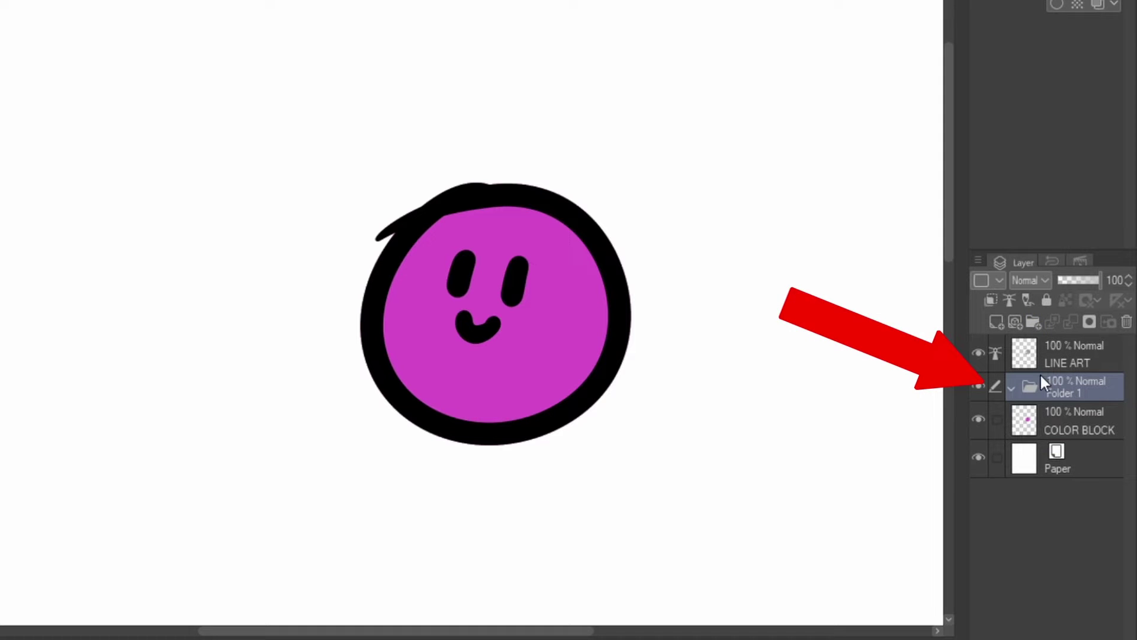
left_click(990, 300)
left_click(997, 320)
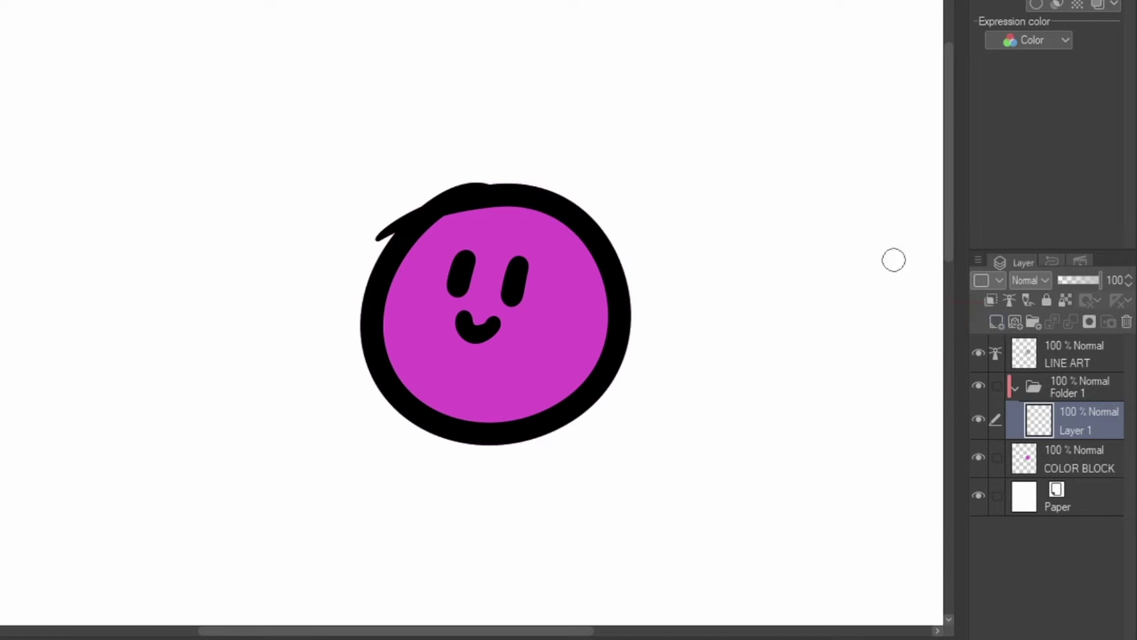
Color the smiley on the clipped layer with a peach face, pink cheeks and red hair
mouse_move(547, 221)
left_mouse_down()
mouse_move(468, 449)
mouse_move(588, 380)
left_mouse_up()
left_click_drag(396, 213, 506, 264)
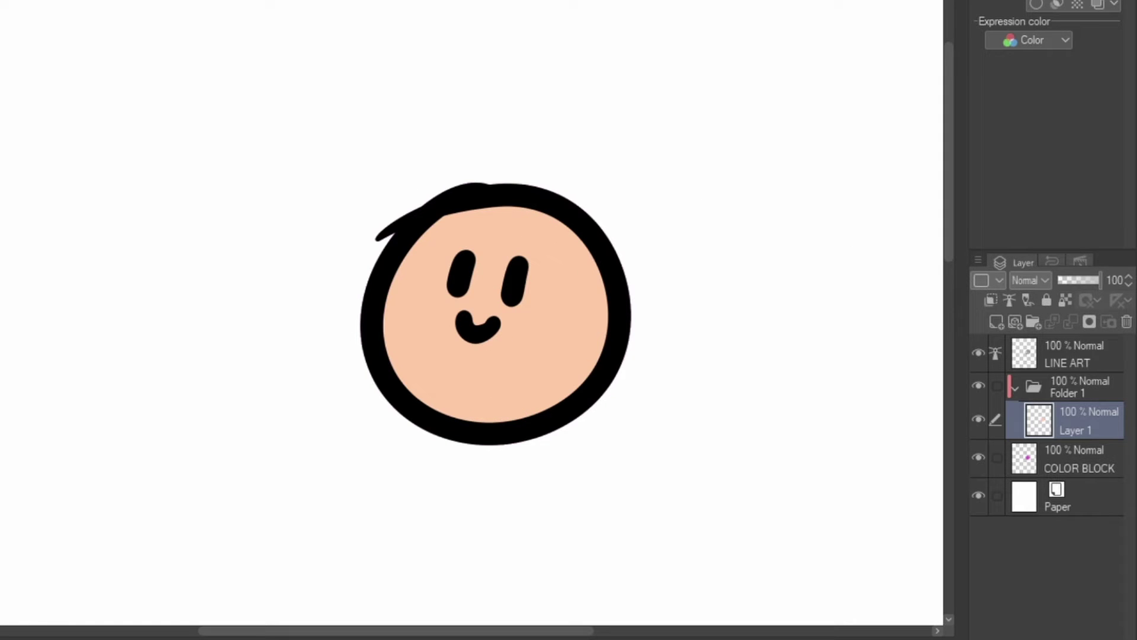
left_click_drag(417, 300, 422, 302)
left_click_drag(533, 316, 541, 322)
mouse_move(414, 237)
left_mouse_down()
mouse_move(608, 266)
mouse_move(596, 290)
left_mouse_up()
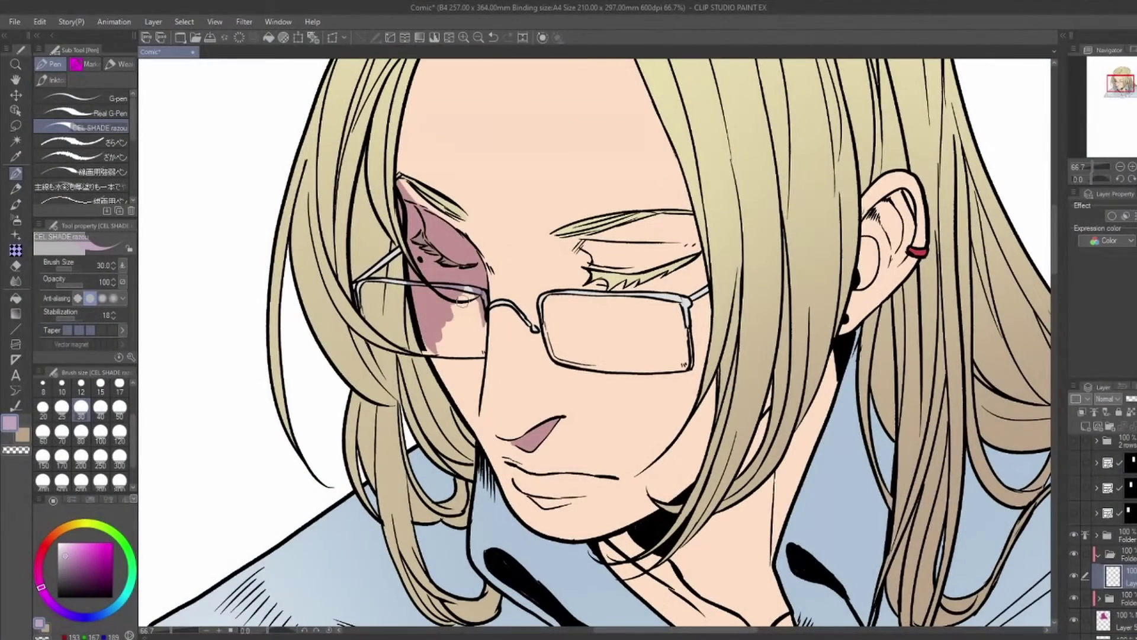
Paint mauve cel shading on the shadowed side of the character's face, from behind the glasses down to the nose
left_click_drag(710, 314, 717, 236)
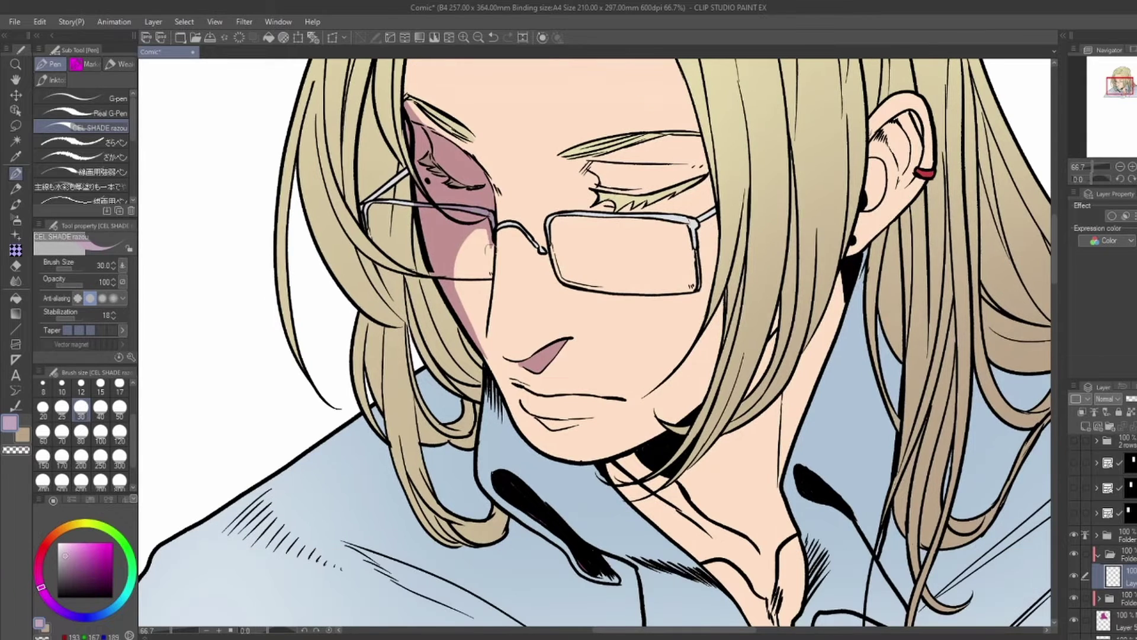
left_click_drag(480, 345, 485, 298)
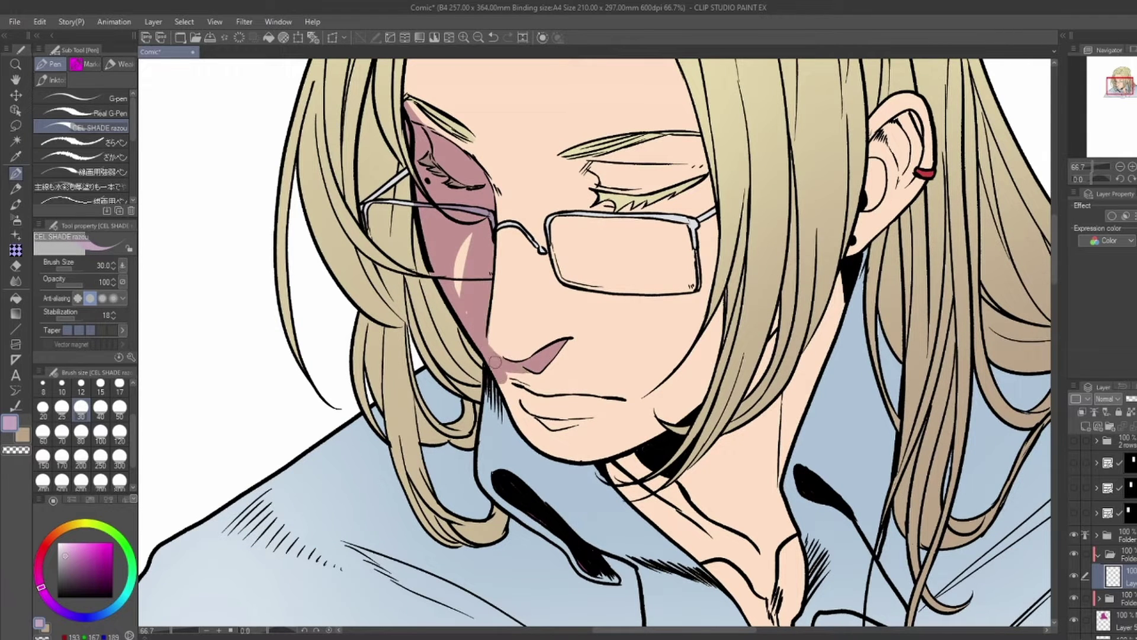
scroll(502, 278, "up", 4)
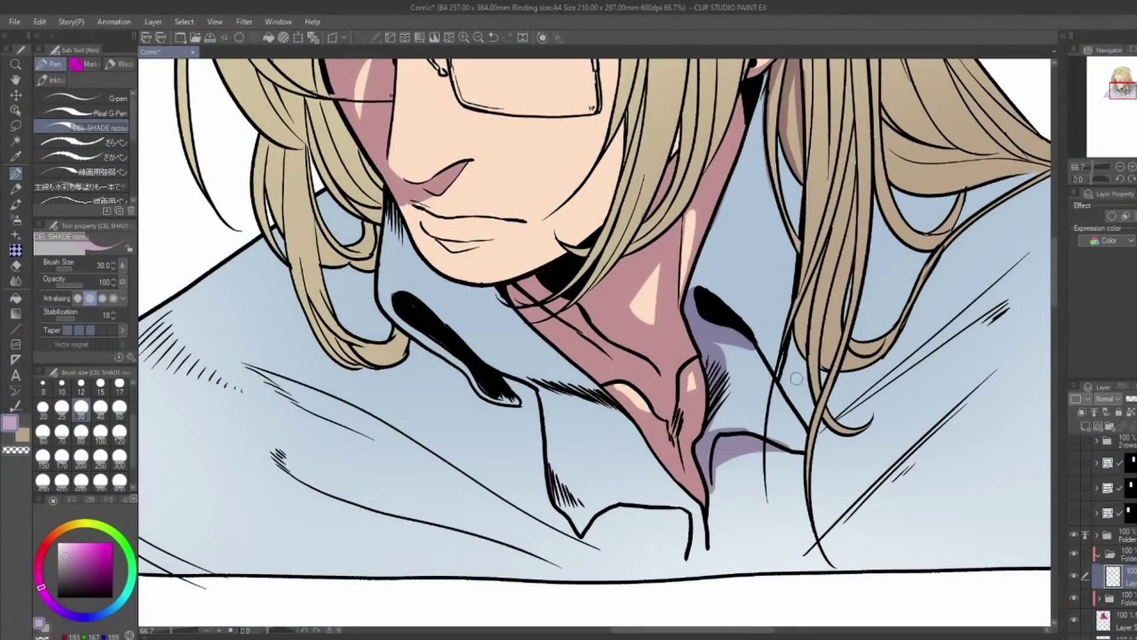
Paint mauve cel shading on the shirt collar along the neck and beneath the hair, with brush size 30
left_click_drag(796, 378, 732, 481)
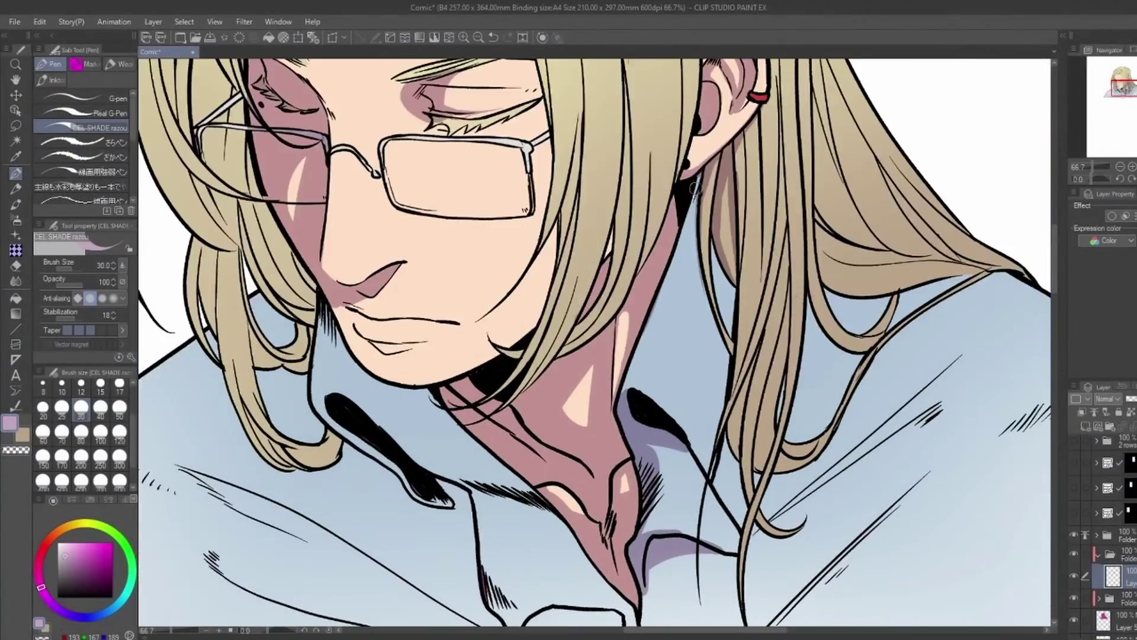
left_click_drag(698, 175, 629, 388)
left_click_drag(683, 220, 623, 390)
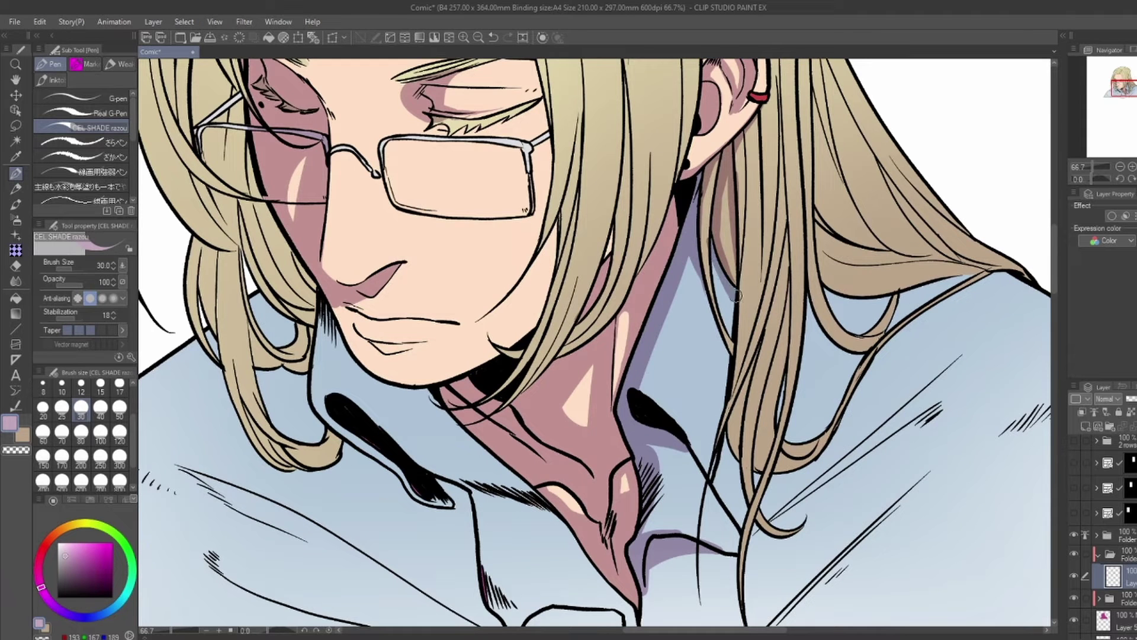
left_click_drag(533, 356, 639, 278)
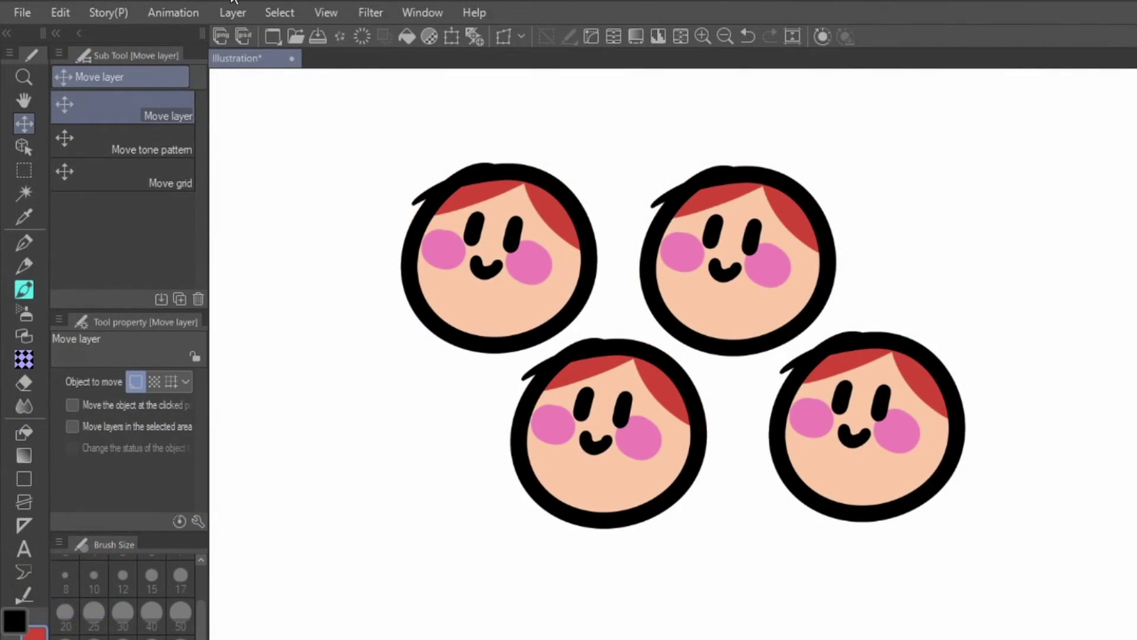
Recolor the upper-right smiley with a gradient map, using the Night sky gradient from the Sky set
left_click(58, 10)
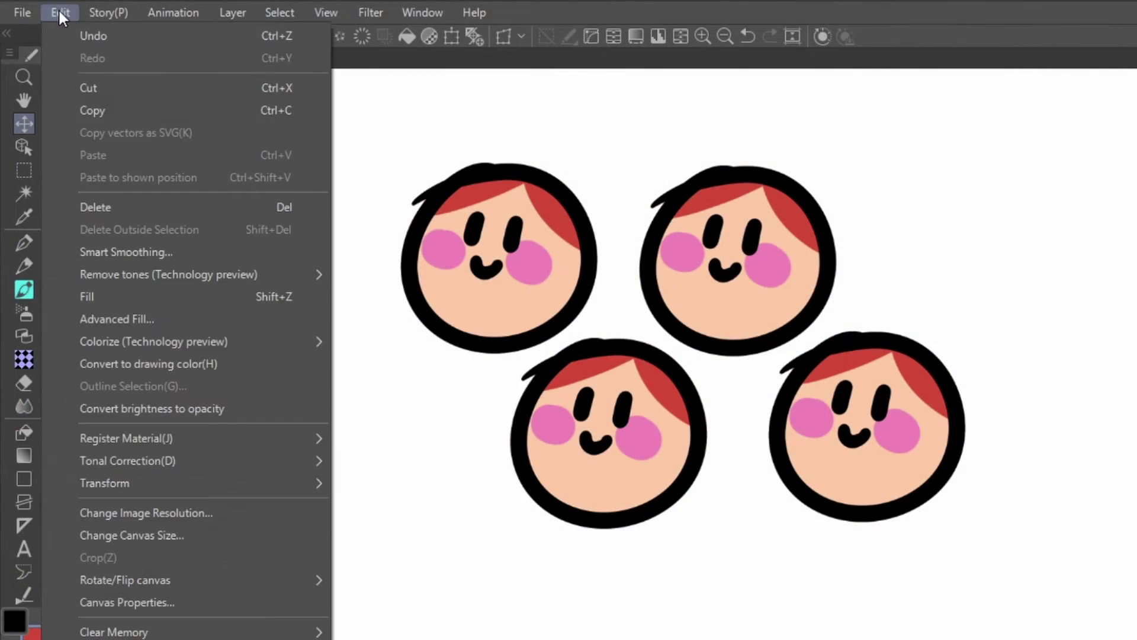
mouse_move(286, 466)
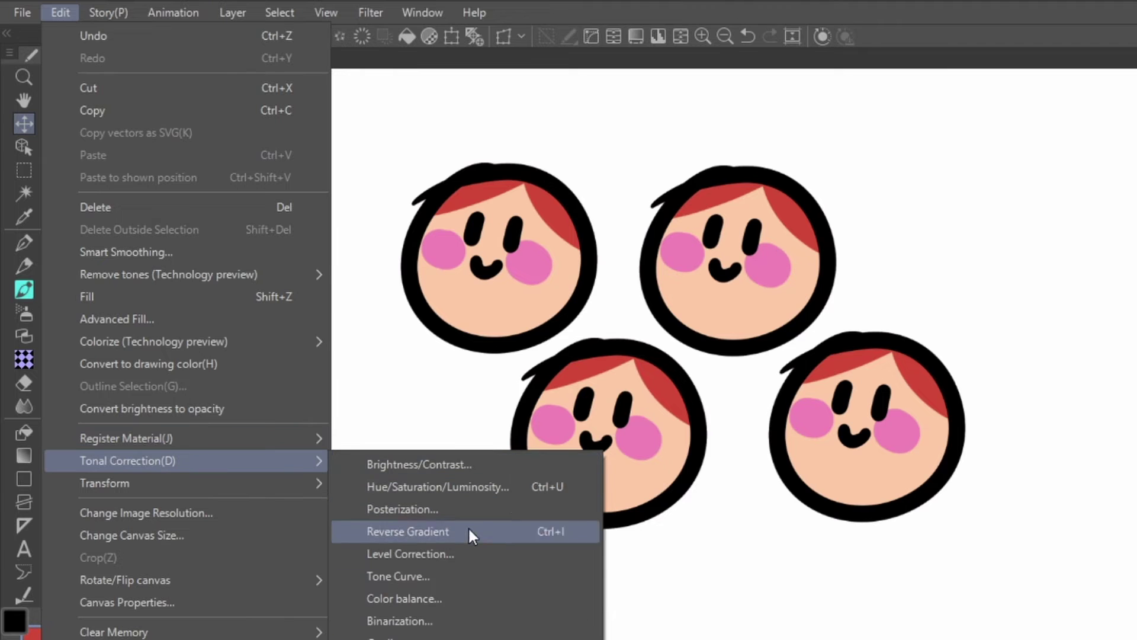
left_click(415, 636)
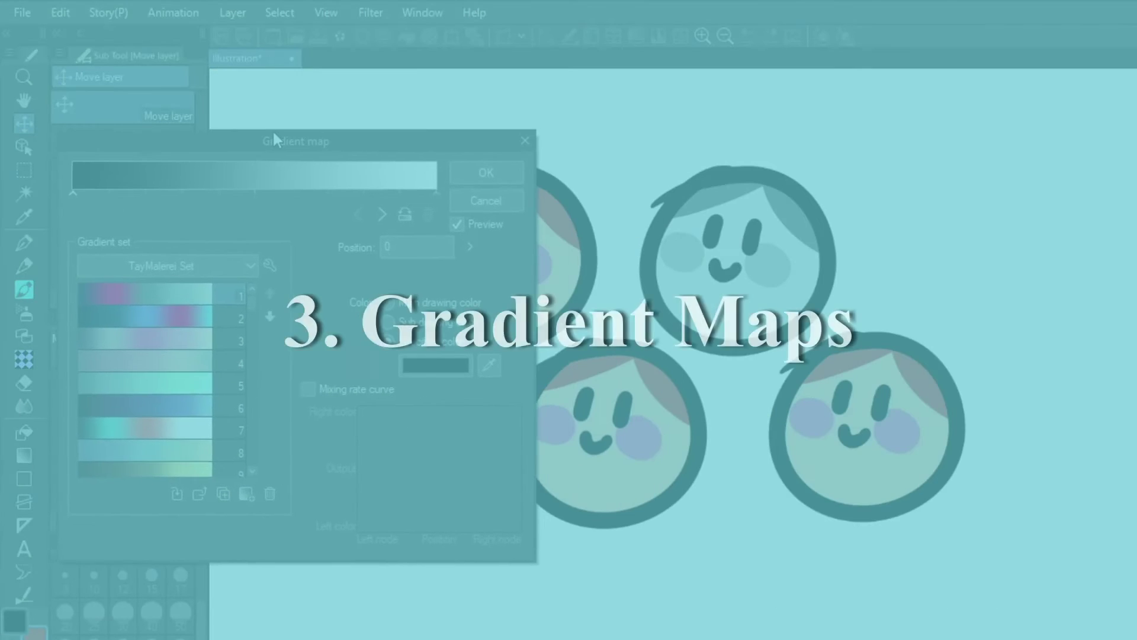
left_click(188, 265)
left_click(160, 311)
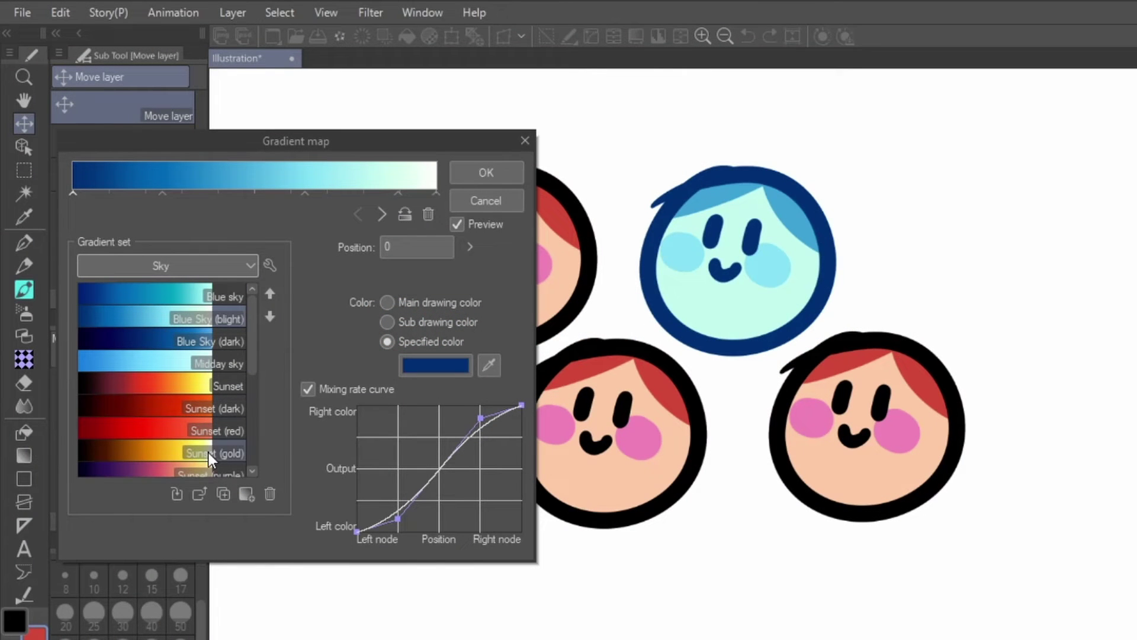
left_click(212, 453)
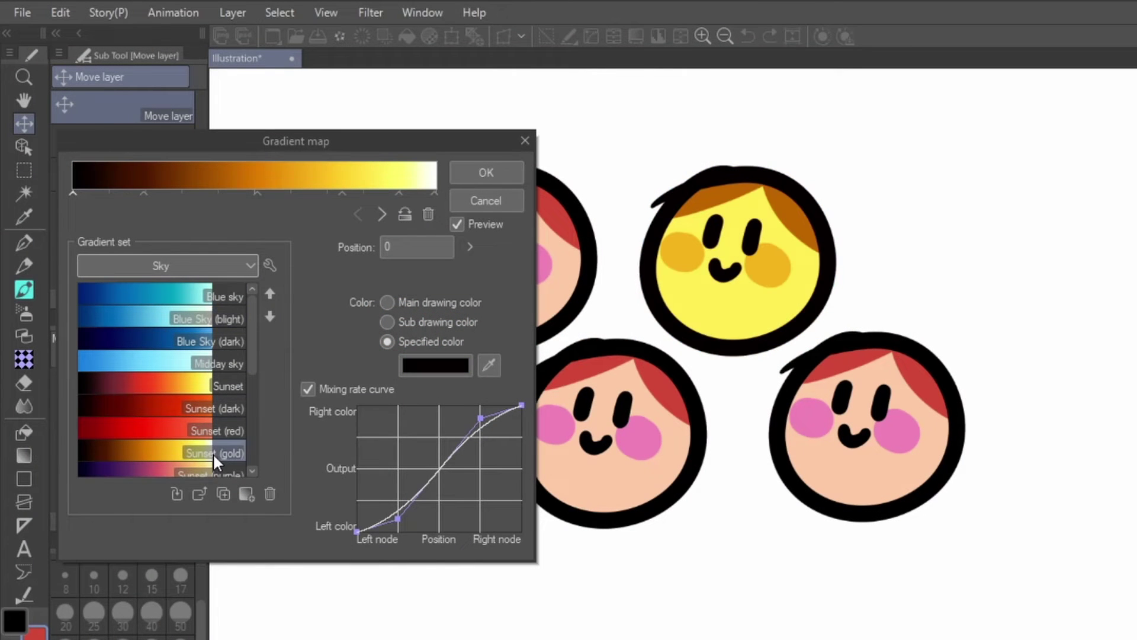
scroll(232, 382, "down", 1)
left_click(218, 457)
scroll(226, 385, "down", 2)
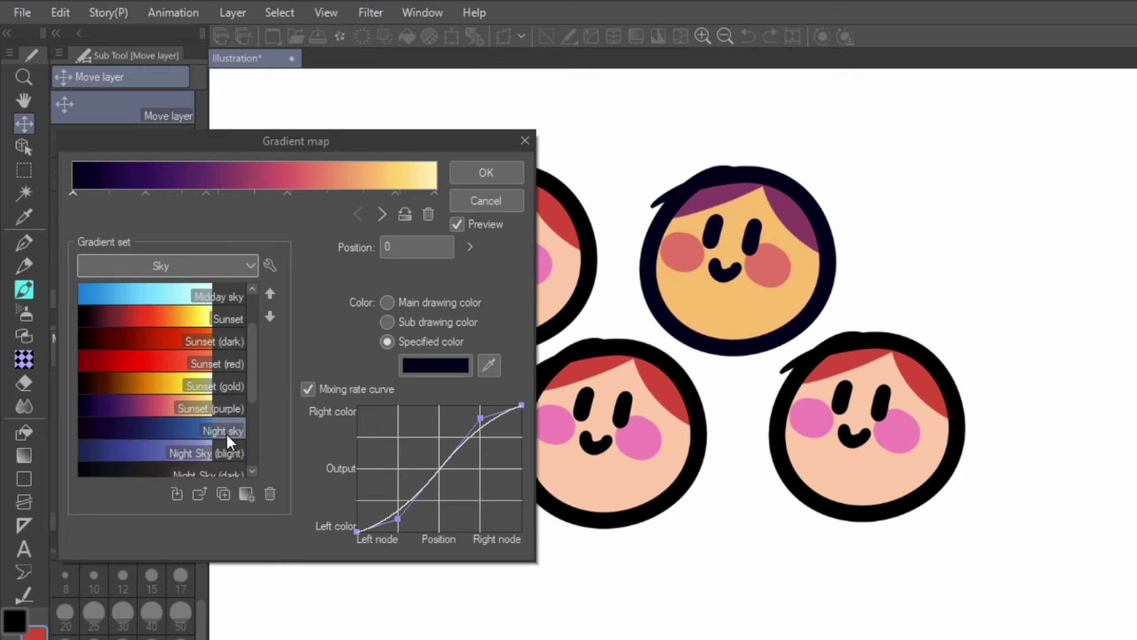
left_click(226, 439)
left_click(508, 172)
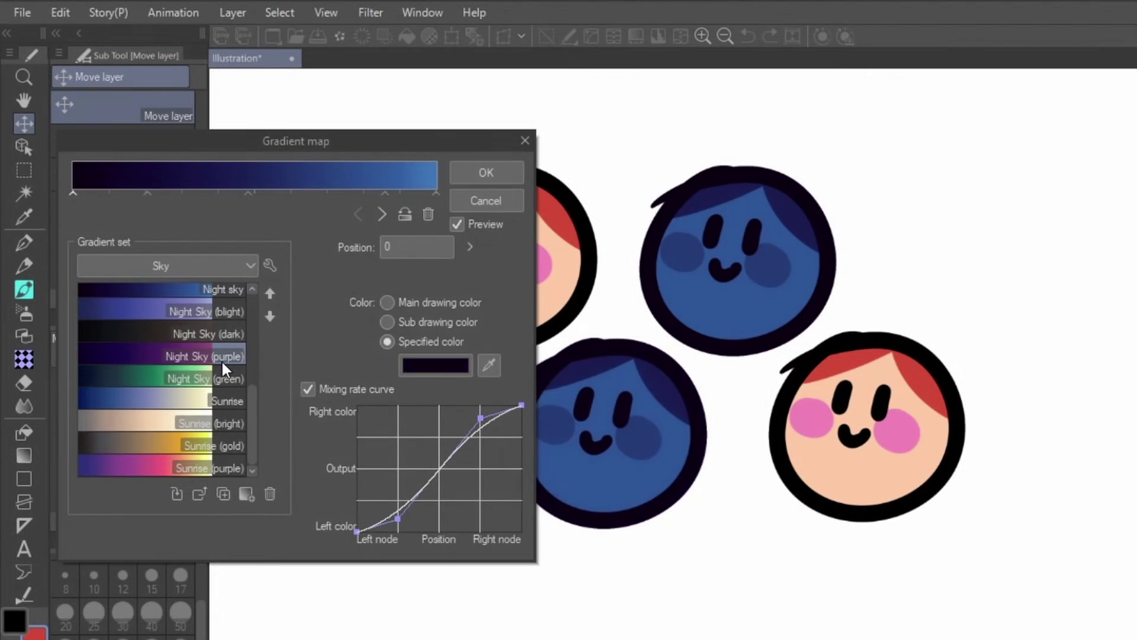
Apply a gradient map to the lower-left smiley with the Sunrise (purple) gradient from the Sky set
left_click(221, 360)
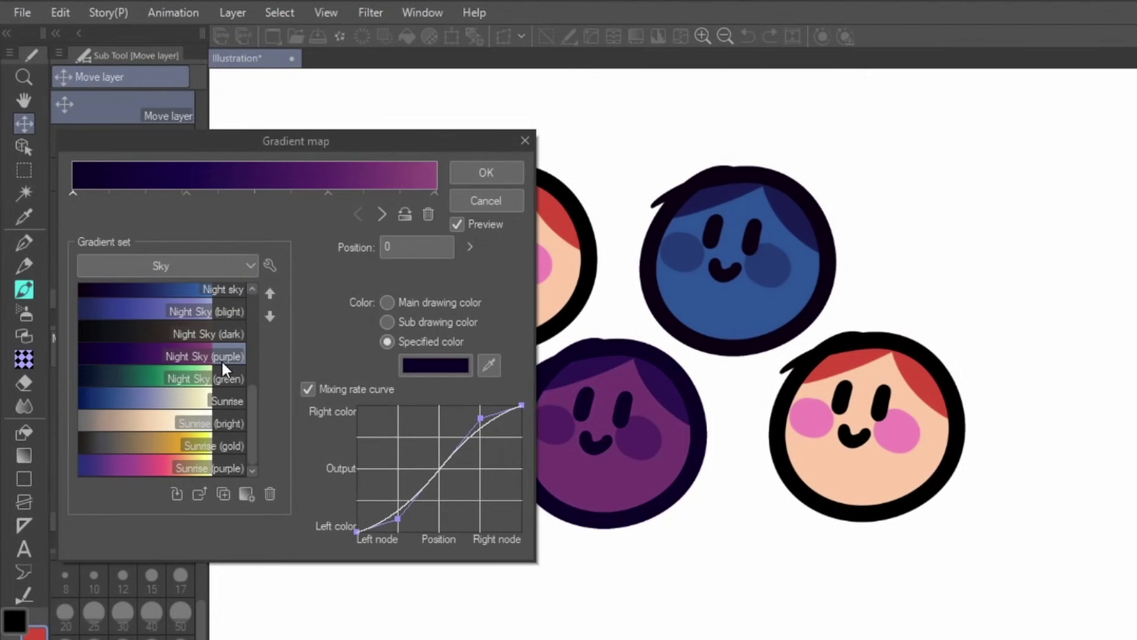
left_click(214, 423)
left_click(215, 461)
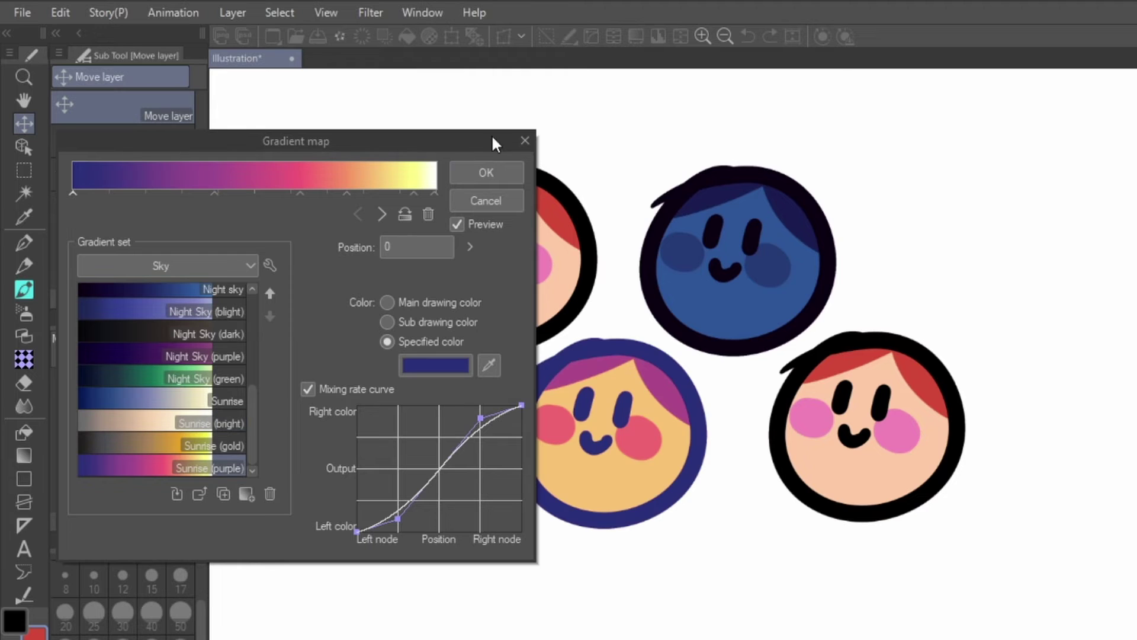
left_click(503, 173)
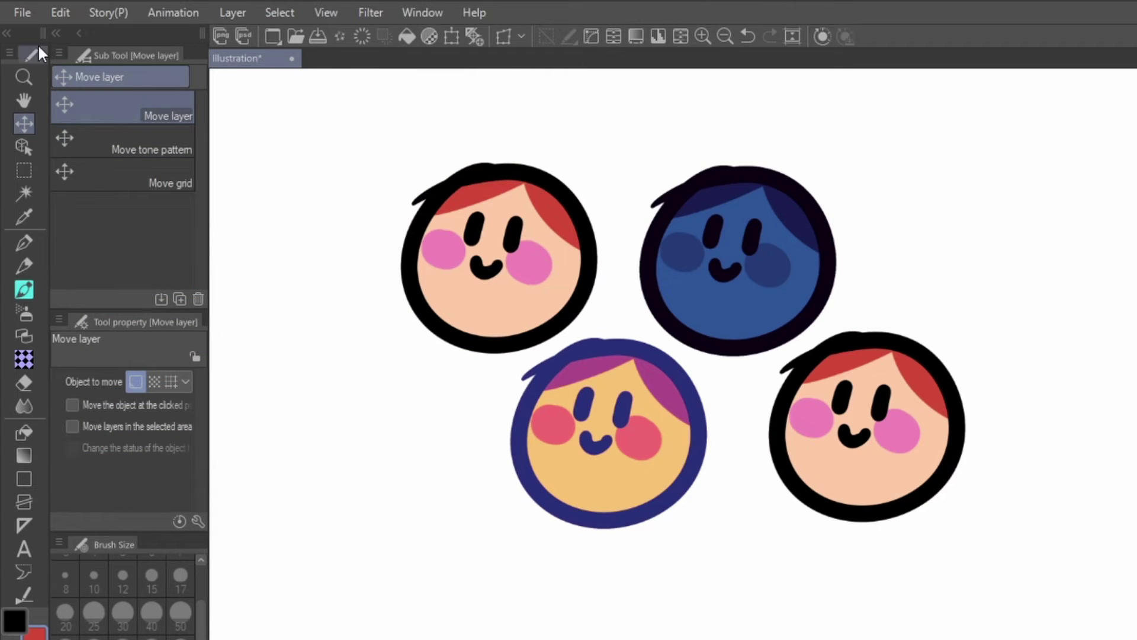
Start a gradient map on the lower-right smiley and preview gradient 3 of New Gradient set 1
left_click(60, 11)
mouse_move(152, 470)
left_click(439, 635)
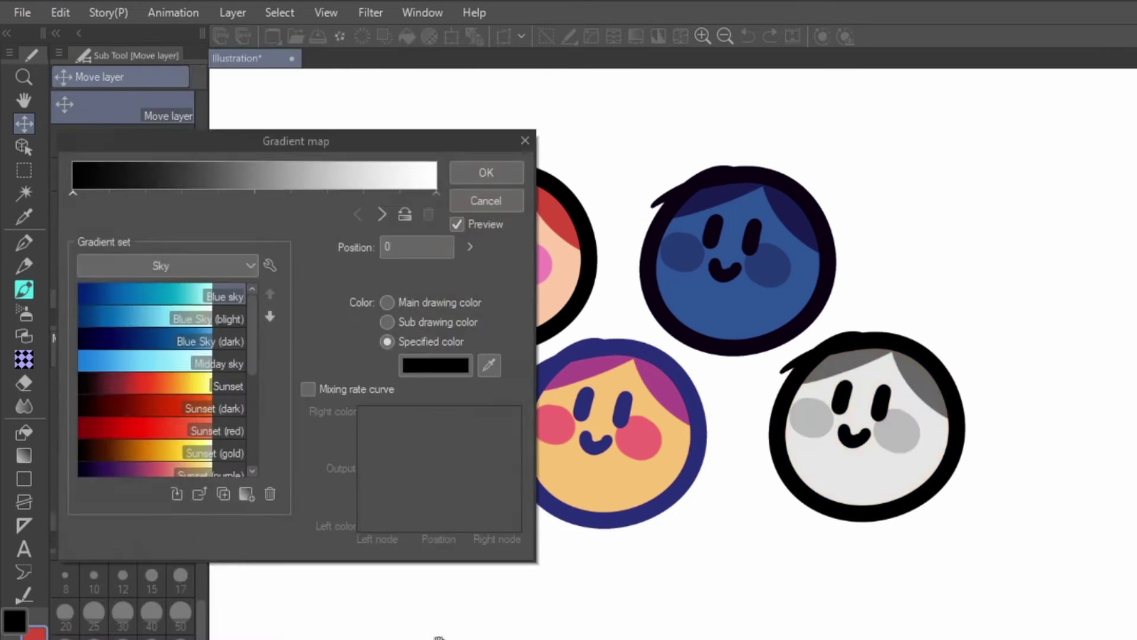
left_click(230, 266)
left_click(191, 339)
left_click(193, 340)
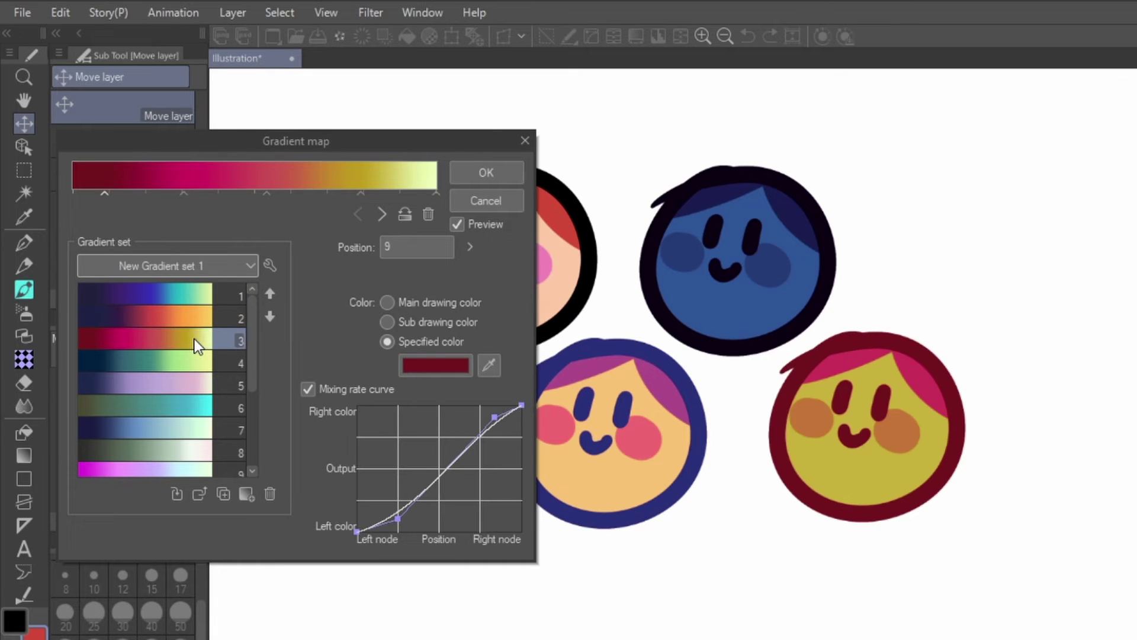
Preview further gradients of New Gradient set 1 on the lower-right smiley, including 11, 12, 13 and 15
left_click(197, 383)
left_click(197, 430)
left_click(205, 467)
scroll(212, 403, "down", 2)
left_click(218, 446)
scroll(214, 438, "down", 1)
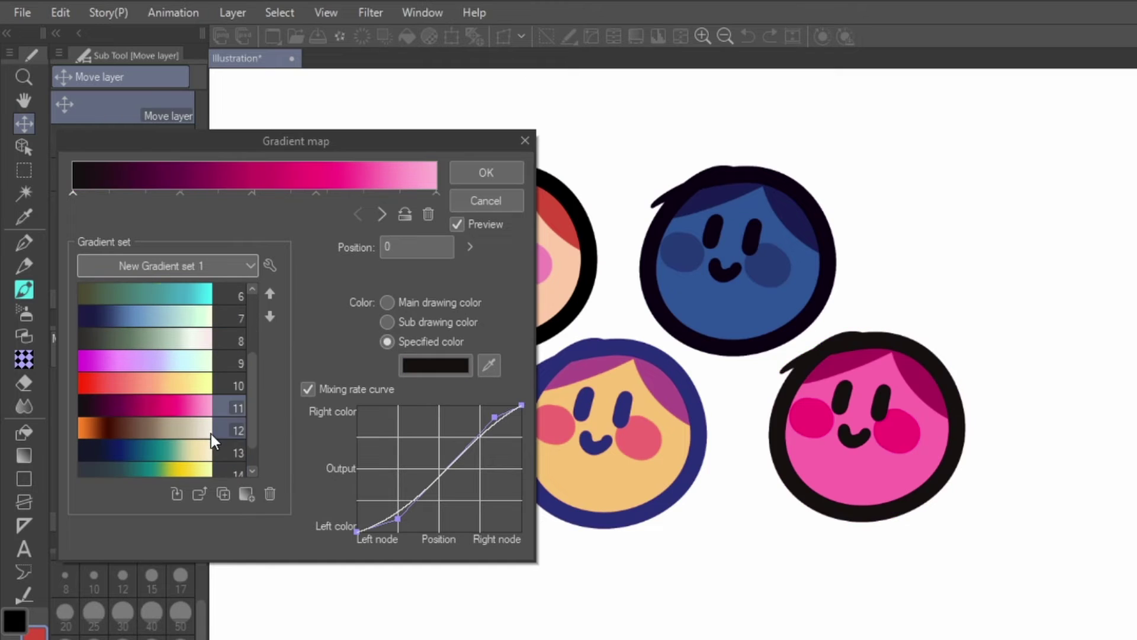
left_click(211, 432)
left_click(215, 452)
scroll(215, 453, "down", 1)
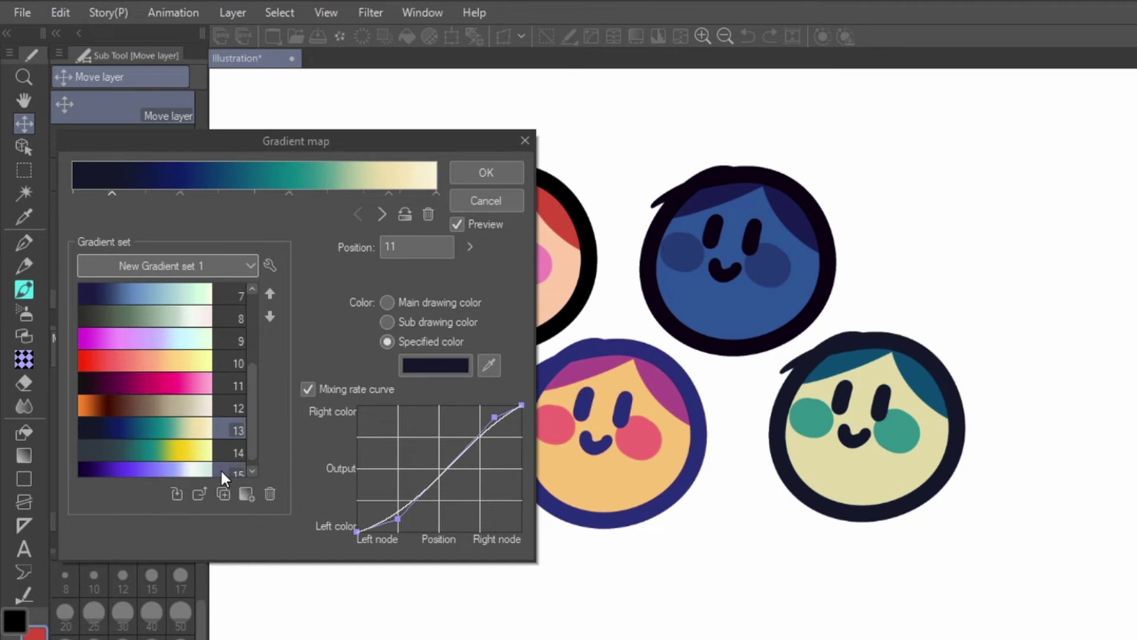
left_click(221, 468)
left_click(196, 265)
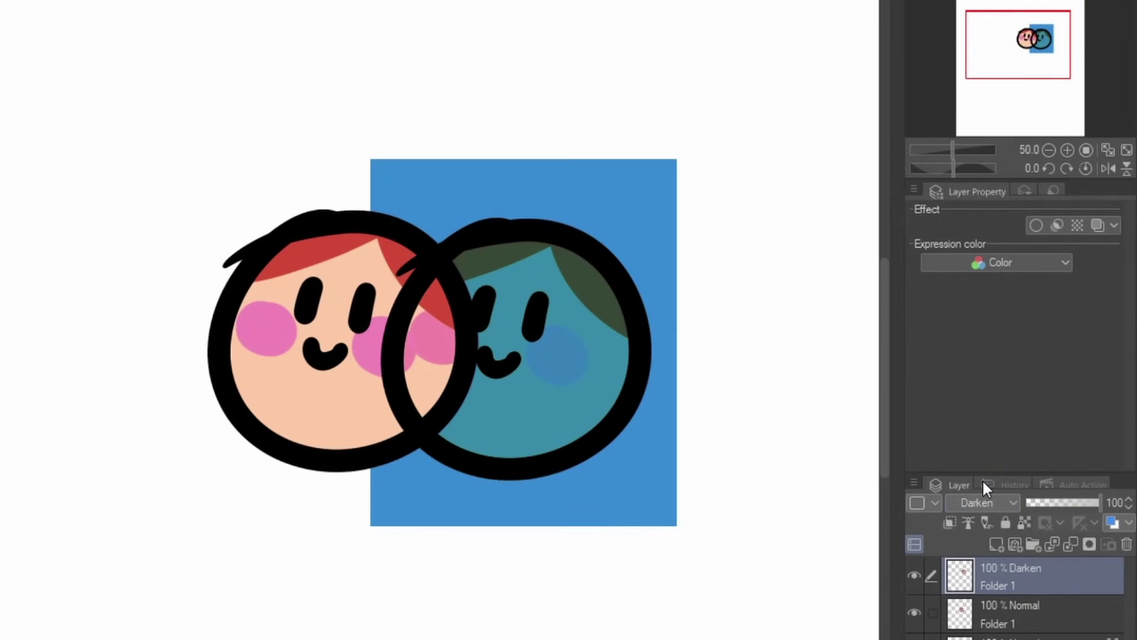
Try the Color burn, Screen and Glow dodge blending modes on the smiley layer overlapping the blue square
left_click(980, 503)
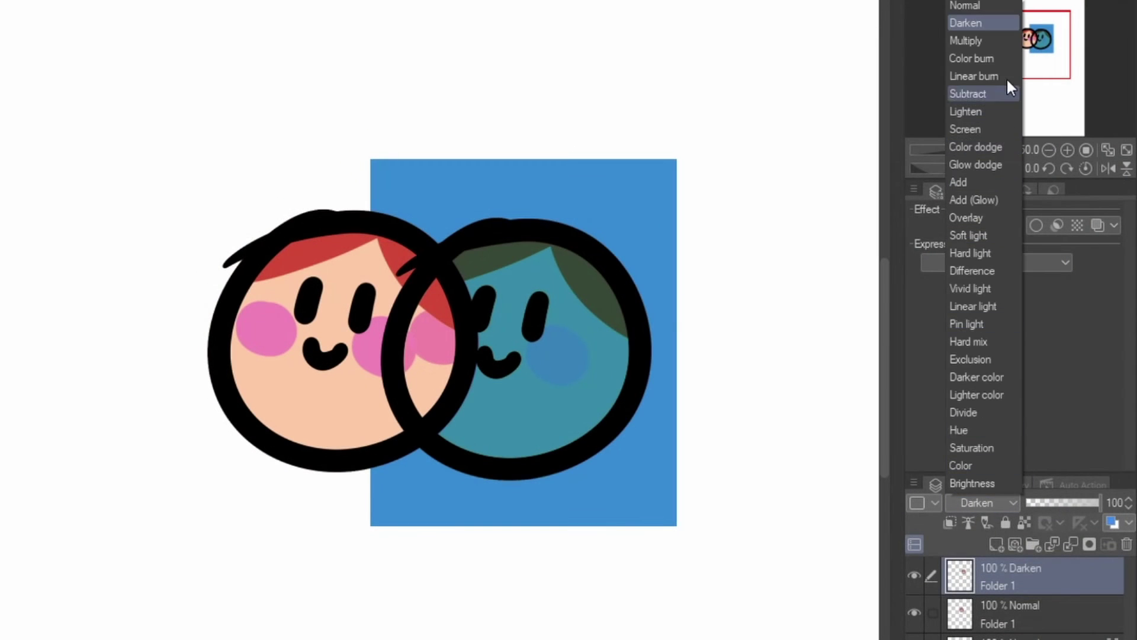
left_click(999, 58)
key("Down")
key("Down")
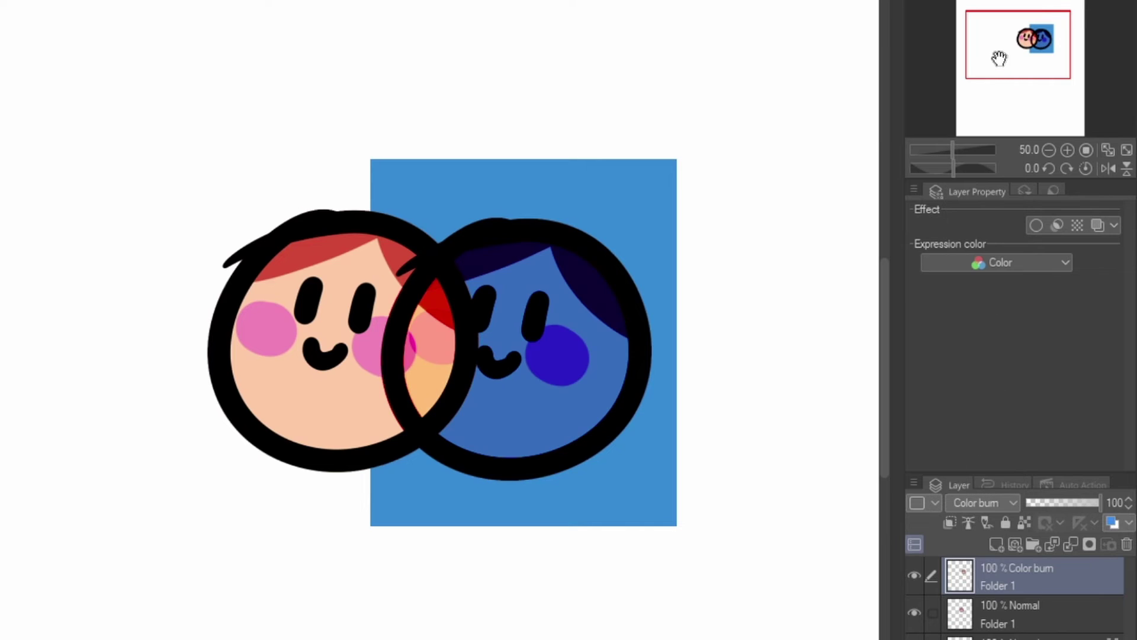
left_click(975, 503)
left_click(978, 130)
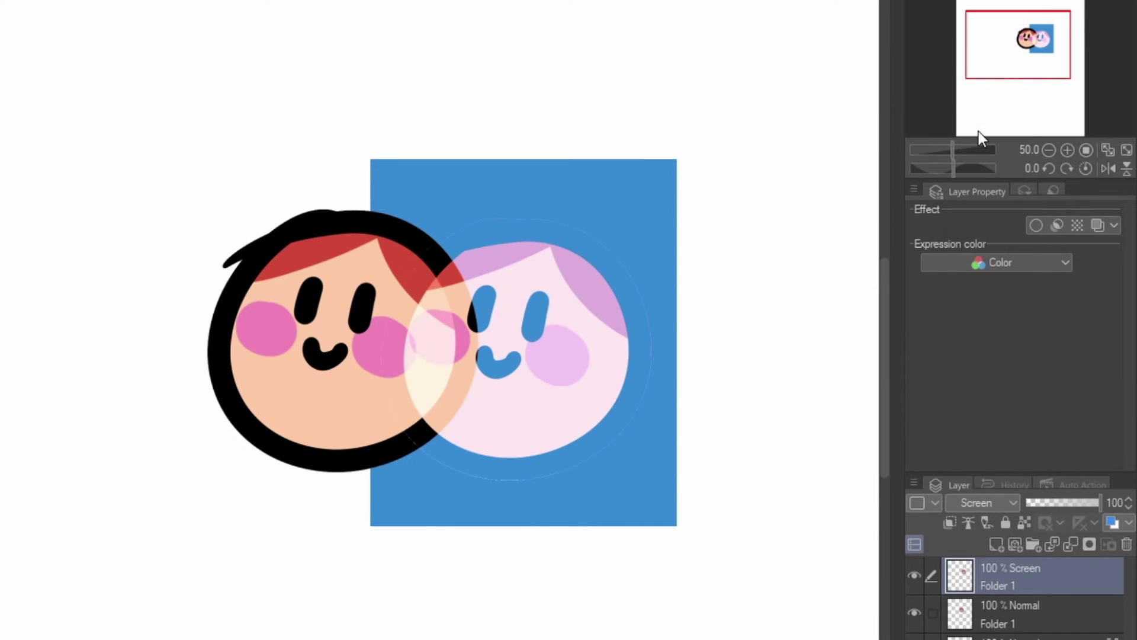
left_click(986, 503)
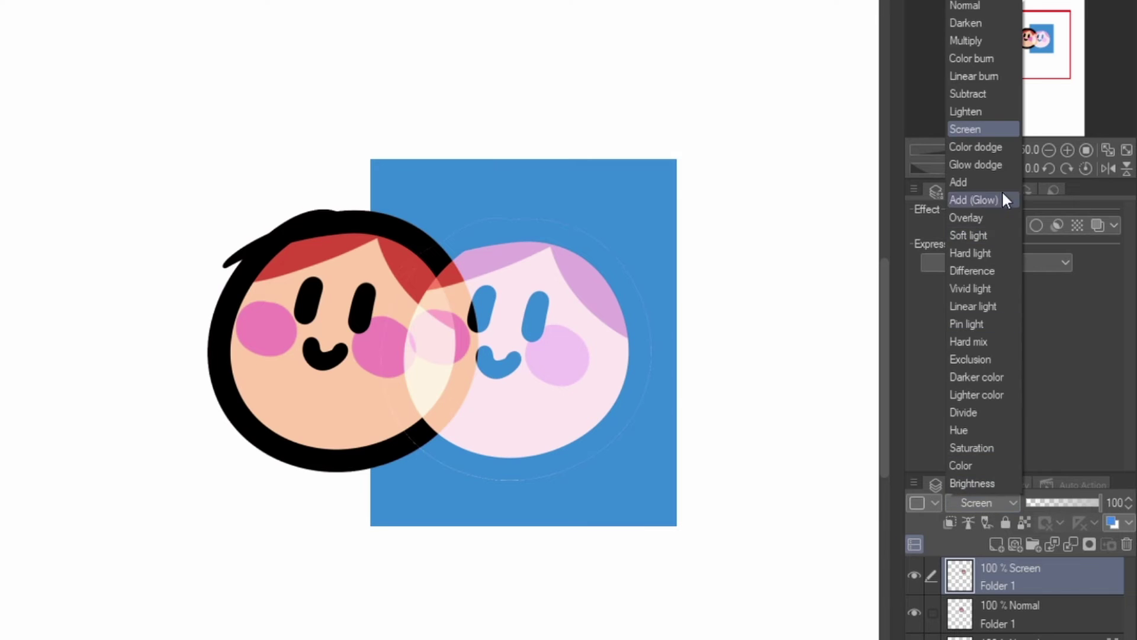
left_click(1005, 165)
Try the Difference, Pin light and Exclusion blending modes on the overlapping smiley layer
left_click(989, 501)
left_click(993, 270)
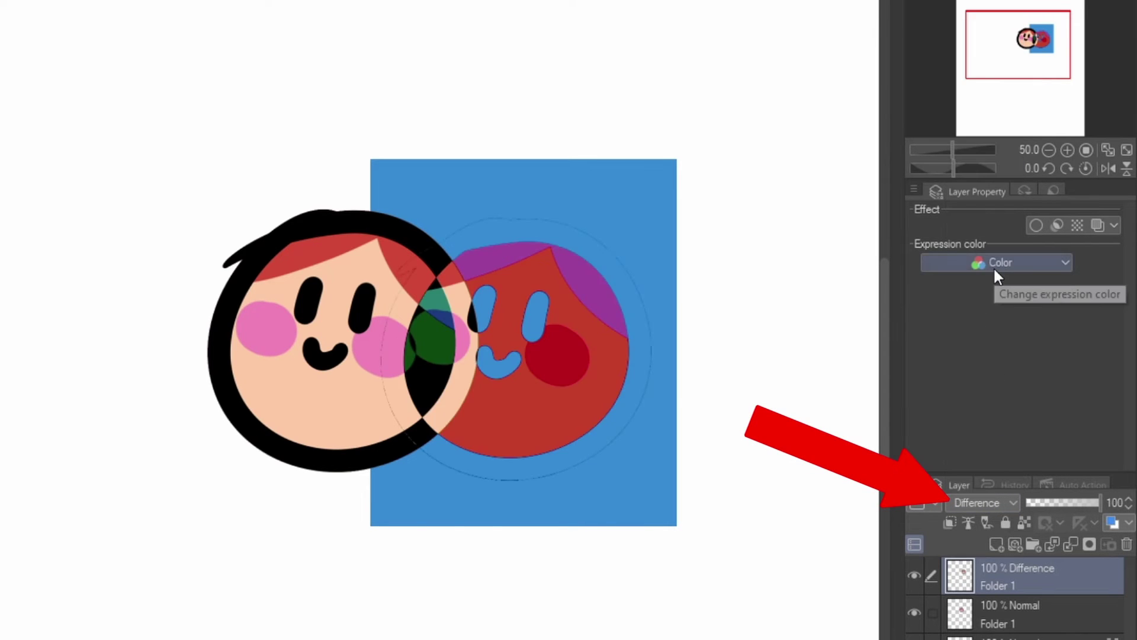
left_click(982, 503)
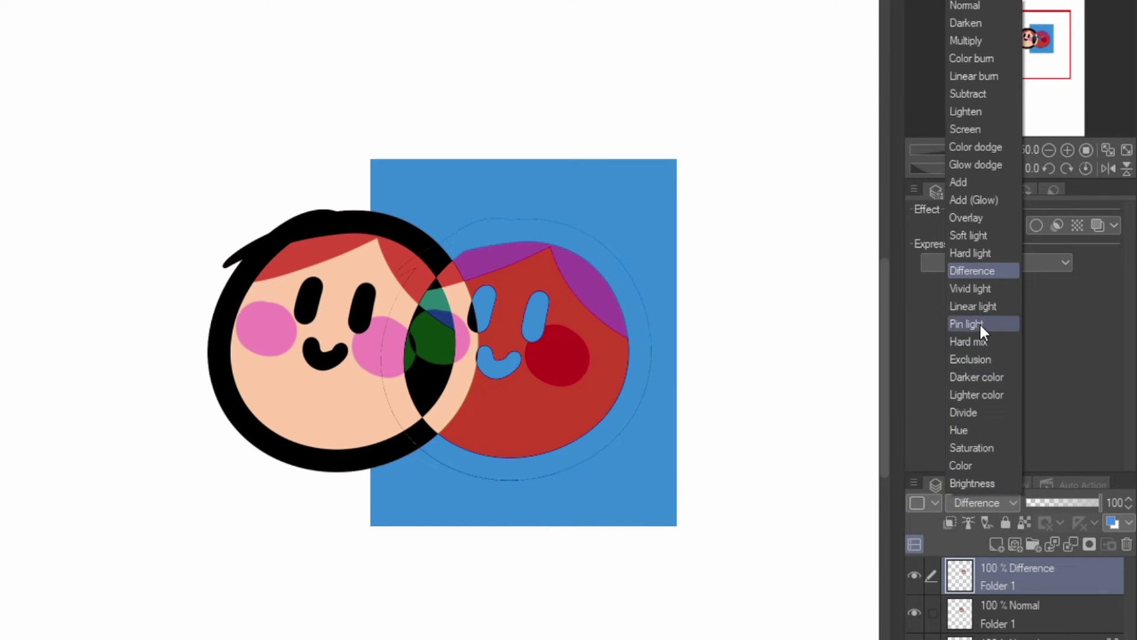
left_click(979, 323)
left_click(989, 503)
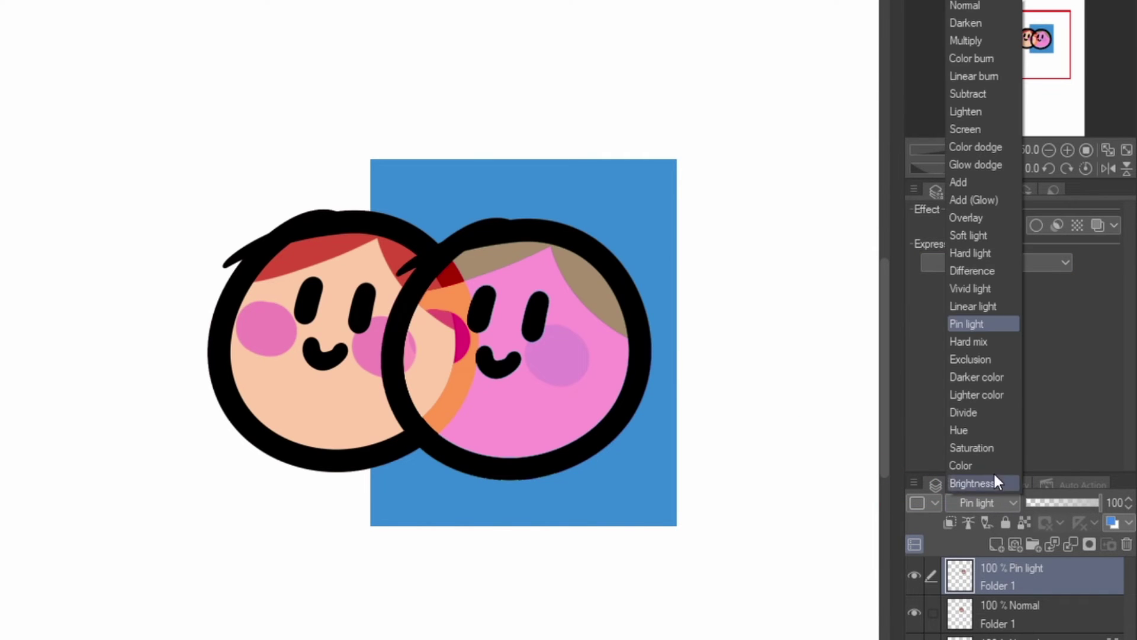
left_click(976, 358)
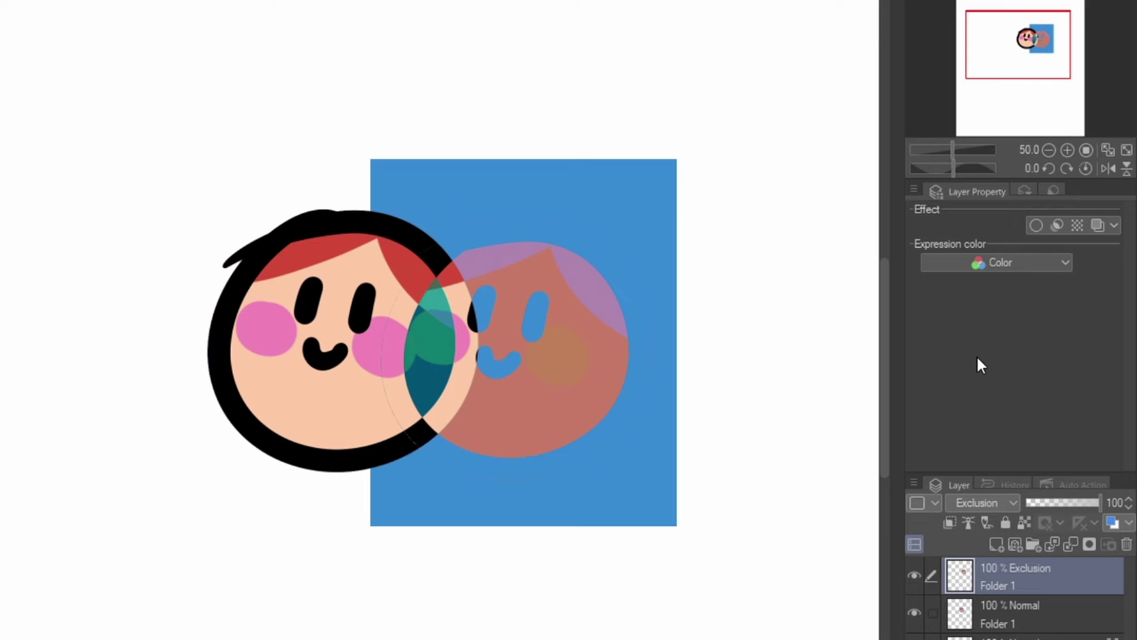
left_click(988, 501)
Cover the smiley's lower and right edges with mauve shading on the clipped Layer 1 and set it to Multiply
mouse_move(622, 203)
left_mouse_down()
mouse_move(659, 278)
mouse_move(619, 392)
mouse_move(563, 434)
mouse_move(478, 446)
mouse_move(363, 424)
left_mouse_up()
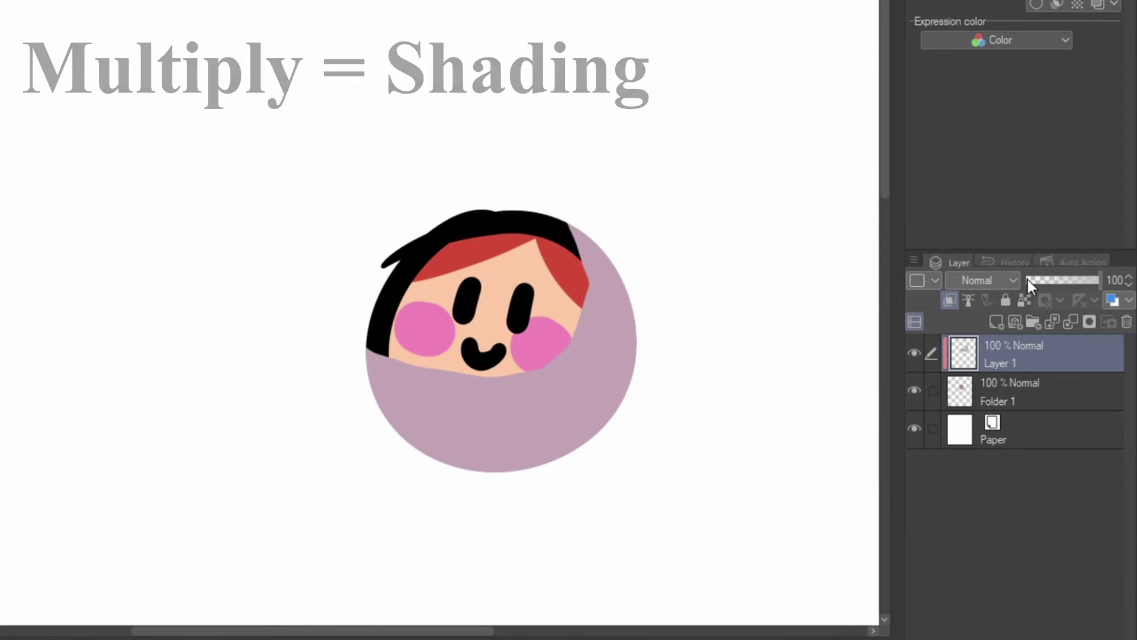
left_click(995, 280)
left_click(969, 1)
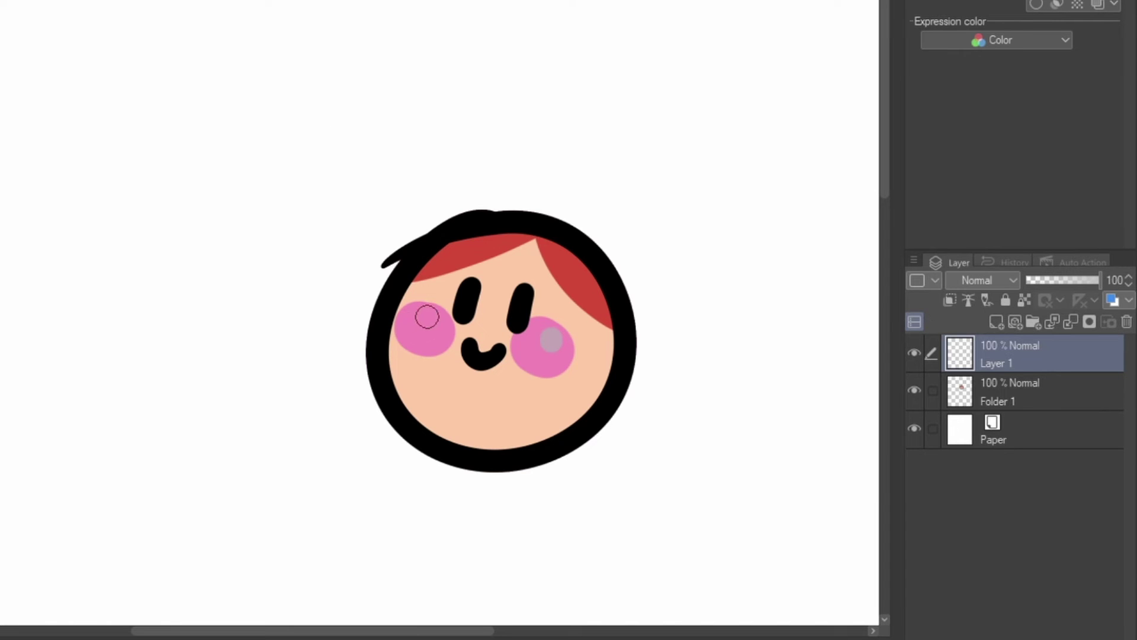
Blend the cheek highlights on Layer 1 with Add (Glow), and switch the layer to Overlay for comparison
left_click(990, 275)
left_click(983, 2)
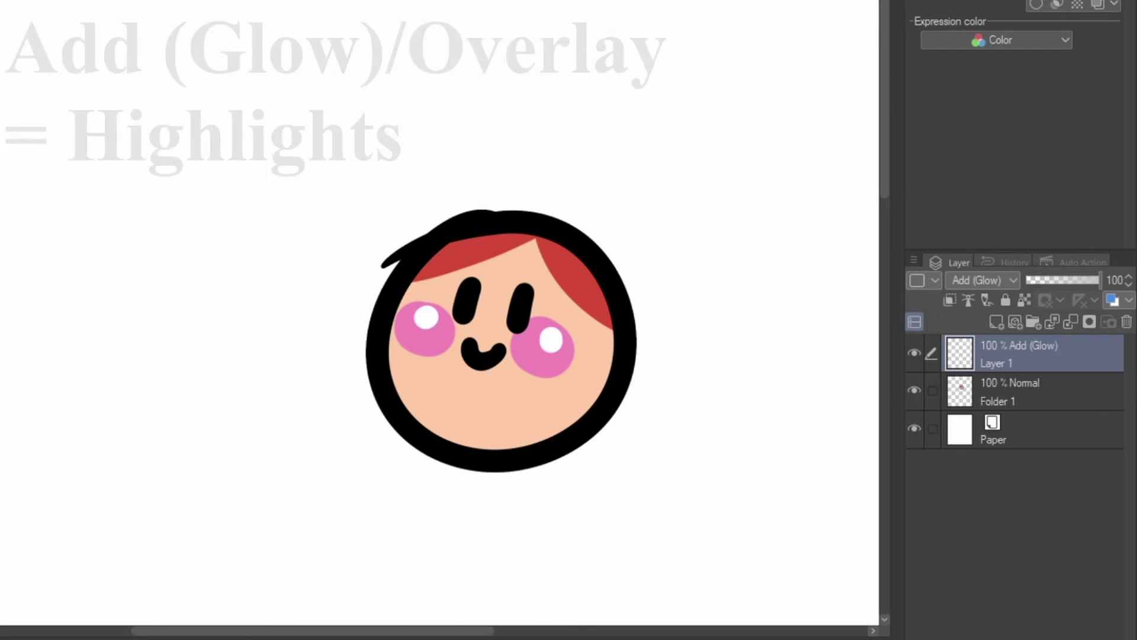
left_click(965, 282)
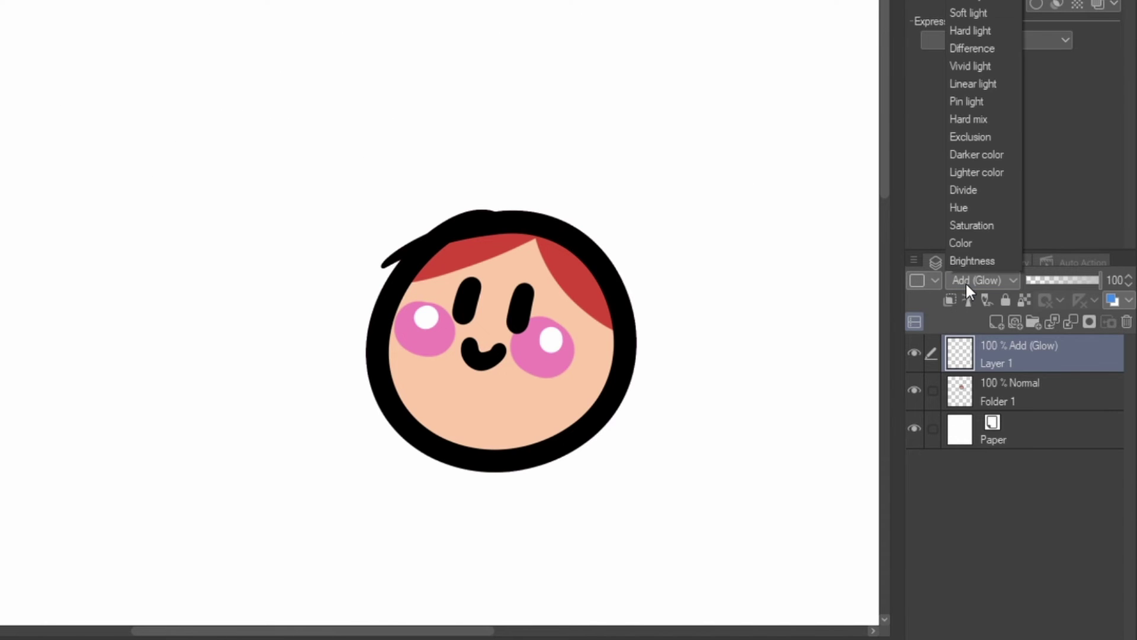
left_click(980, 2)
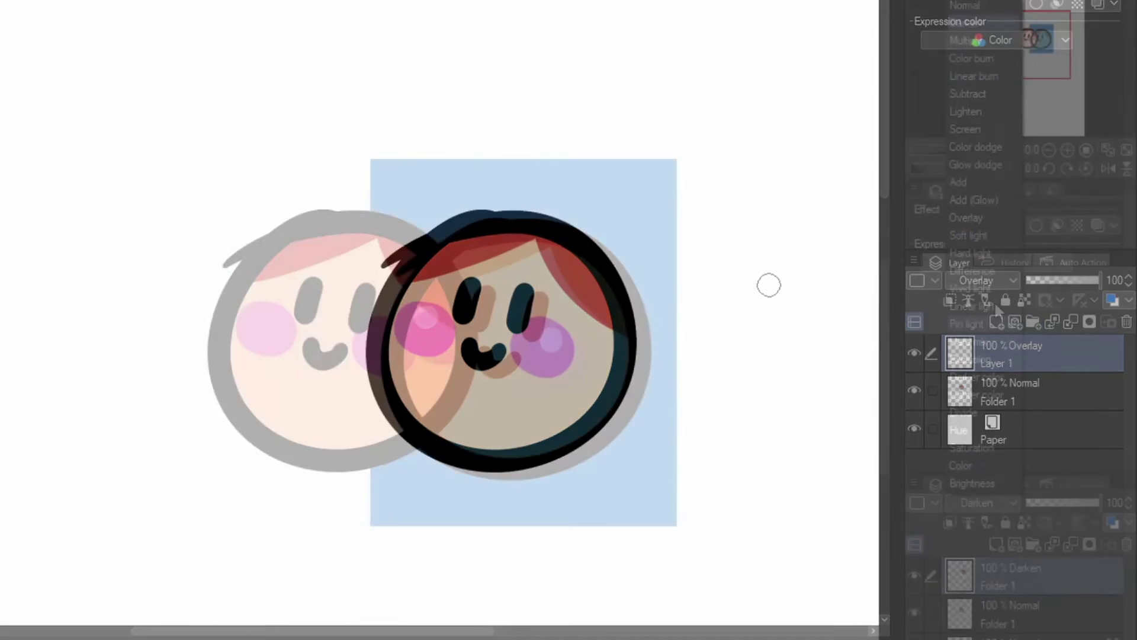
Compare the Screen, Glow dodge and Difference blending modes on the smiley layer over the blue square
left_click(983, 503)
left_click(971, 134)
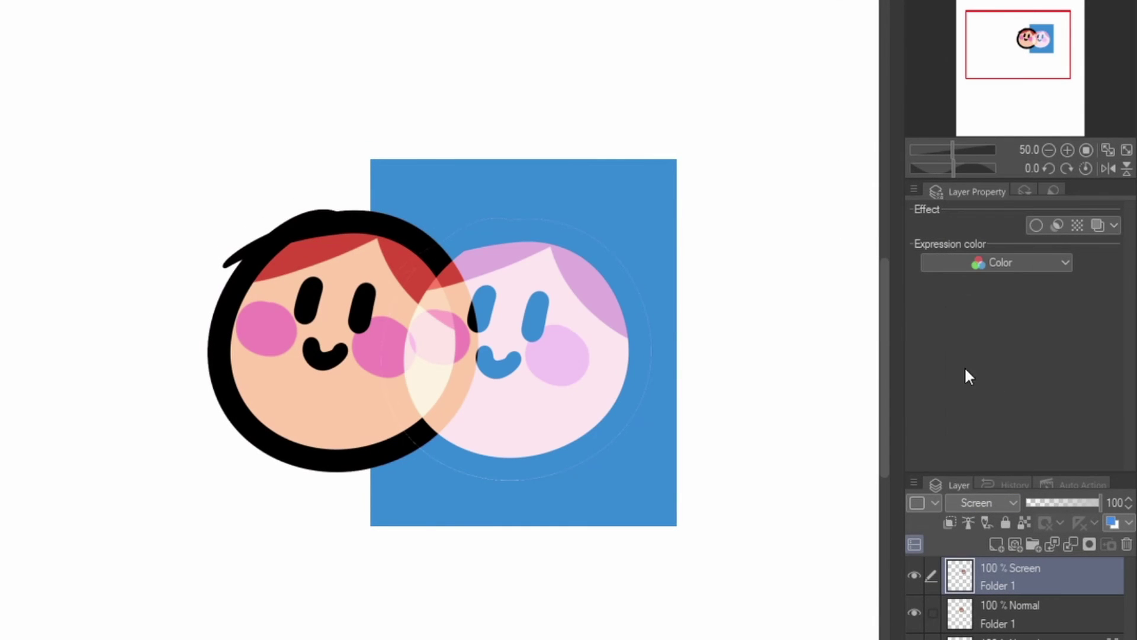
left_click(983, 502)
left_click(983, 160)
left_click(984, 503)
left_click(993, 266)
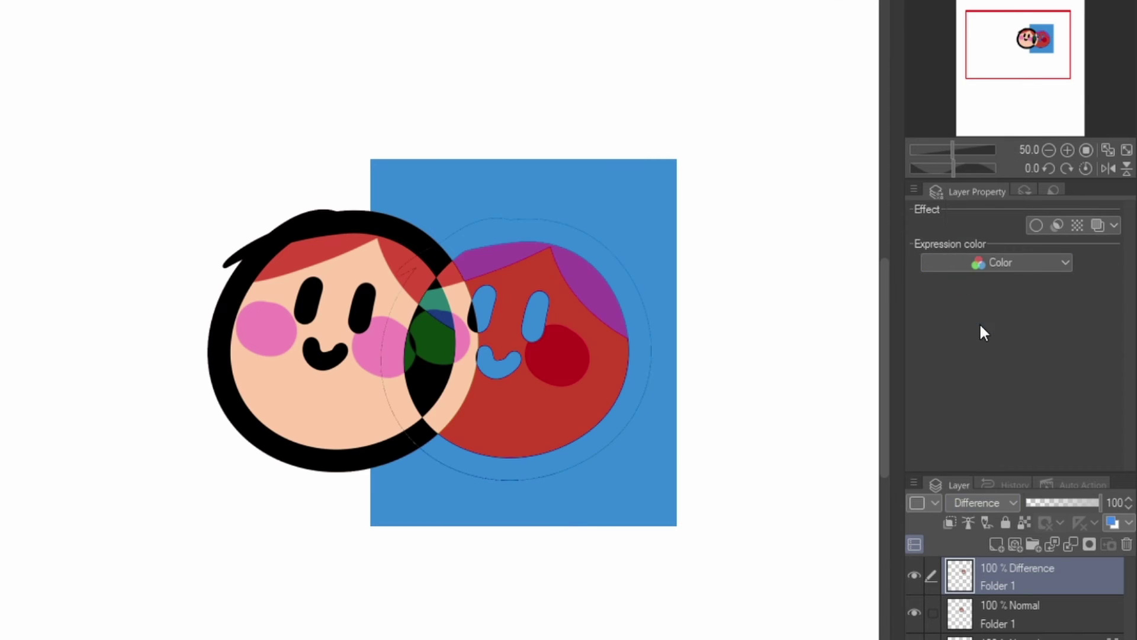
Compare the Pin light, Exclusion and Darker color blending modes on the overlapping smiley layer
left_click(982, 503)
left_click(981, 323)
left_click(983, 502)
left_click(981, 359)
left_click(984, 502)
left_click(982, 381)
Cycle the overlapping smiley layer through the Hue, Saturation and Color blending modes
left_click(983, 502)
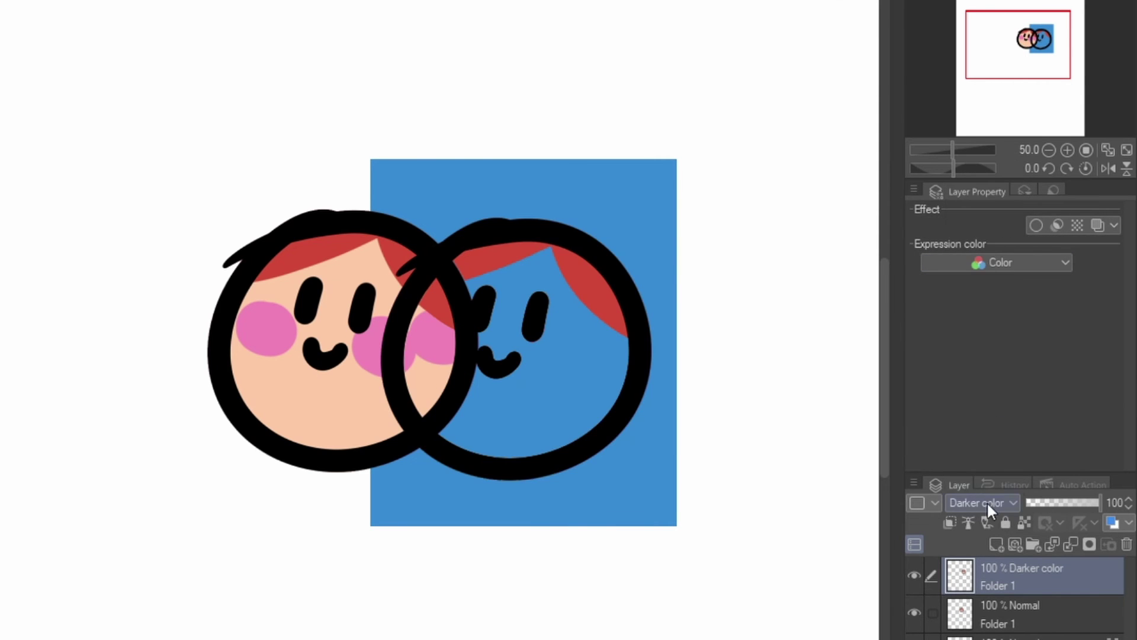
left_click(971, 430)
left_click(983, 502)
left_click(972, 447)
left_click(983, 502)
left_click(971, 465)
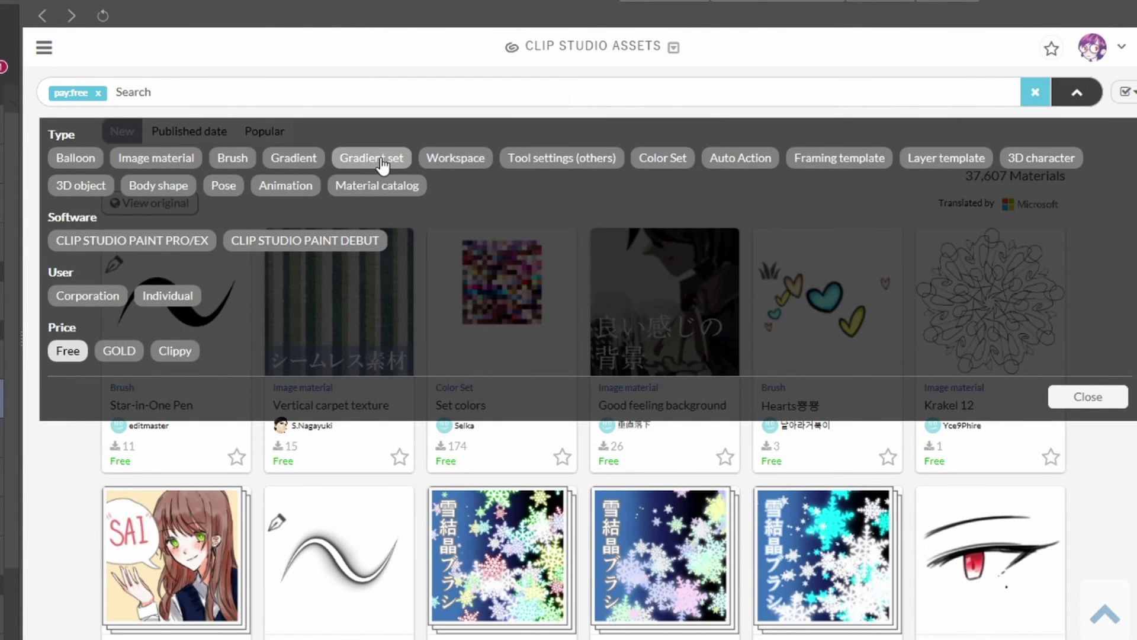
In Clip Studio Assets, filter the free materials by the Gradient set type and browse the listed sets
left_click(371, 158)
left_click(1077, 92)
scroll(932, 241, "down", 5)
scroll(1087, 297, "down", 10)
scroll(1091, 297, "down", 20)
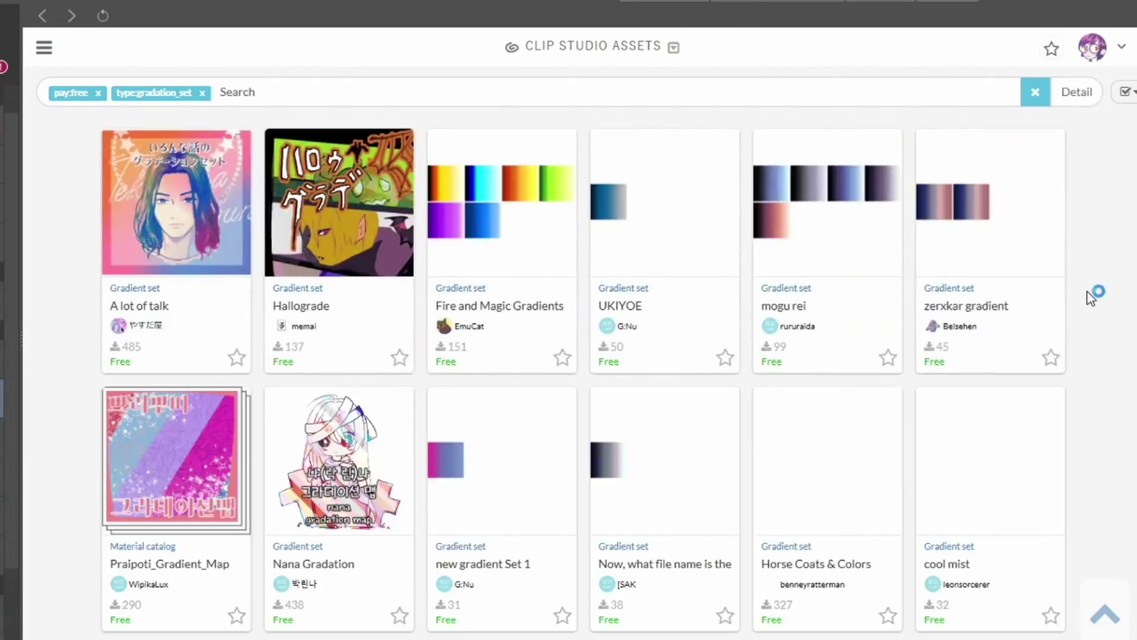
scroll(1090, 298, "down", 15)
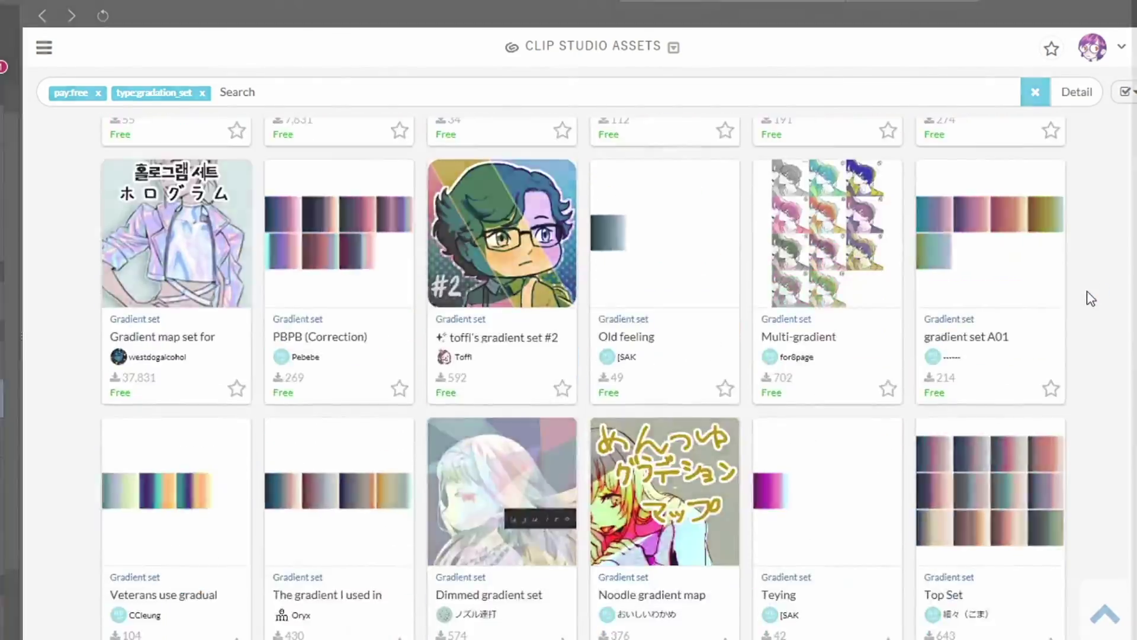